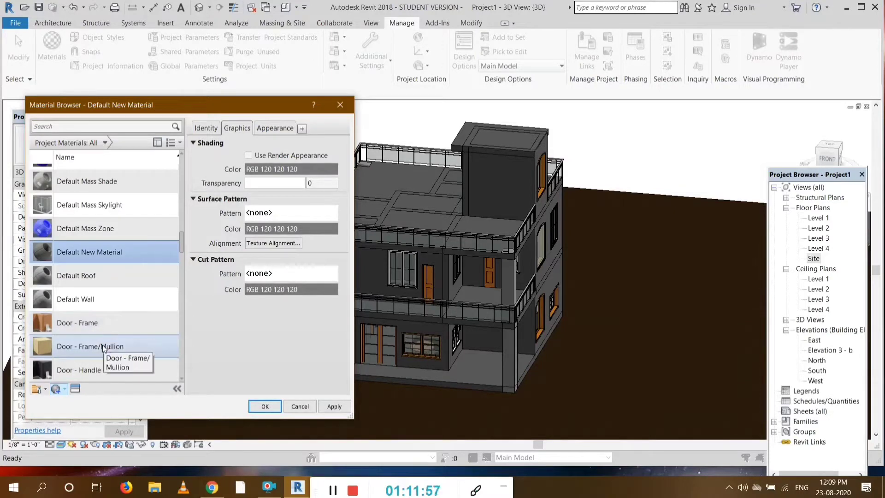
Rename the new material as "1. Grass"
right_click(115, 249)
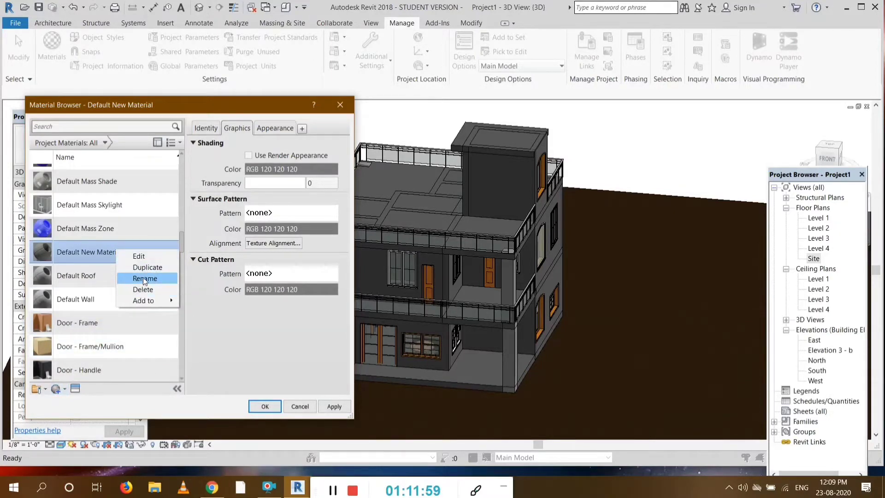
left_click(144, 278)
type("1")
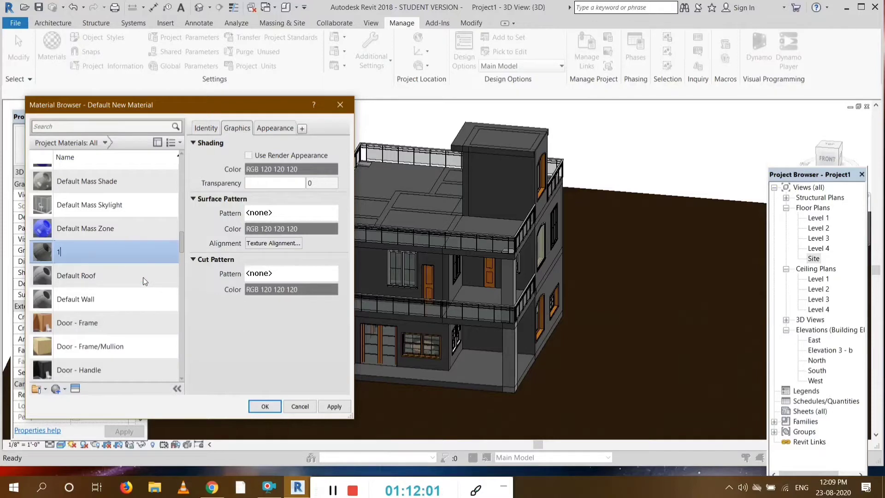
key("Return")
type(". gr")
key("BackSpace")
key("BackSpace")
type("Grass")
key("Return")
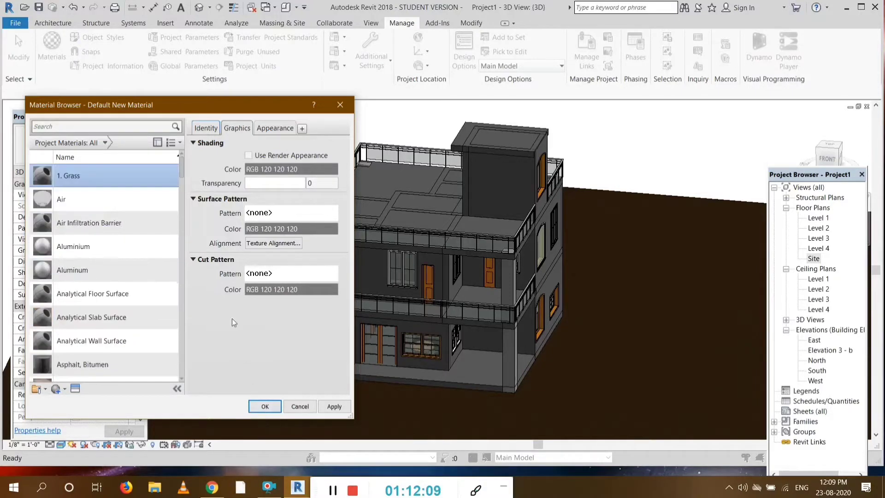
Assign the Hedge appearance from the Appearance Library's Sitework category to the 1. Grass material and accept the material changes
scroll(99, 351, "down", 1)
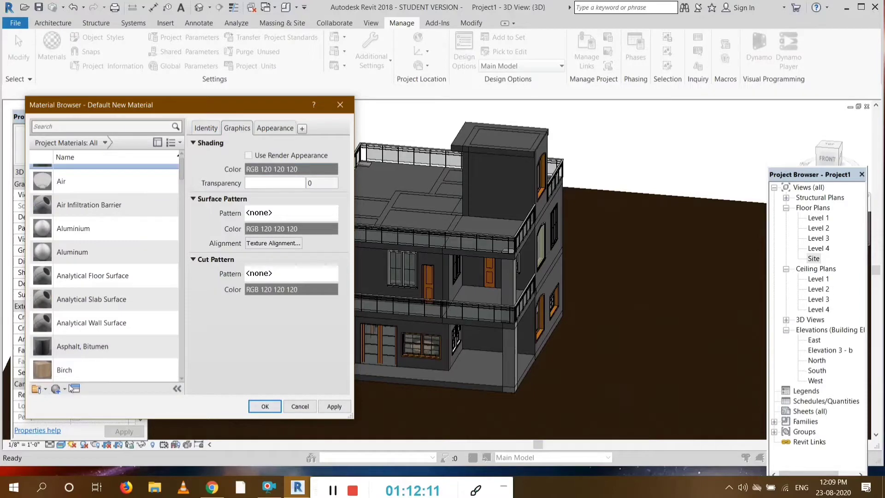
left_click(75, 388)
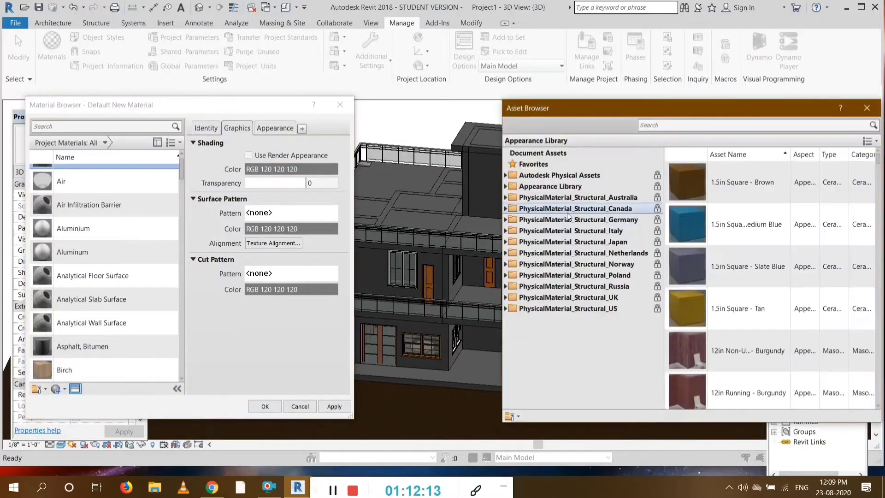
double_click(563, 188)
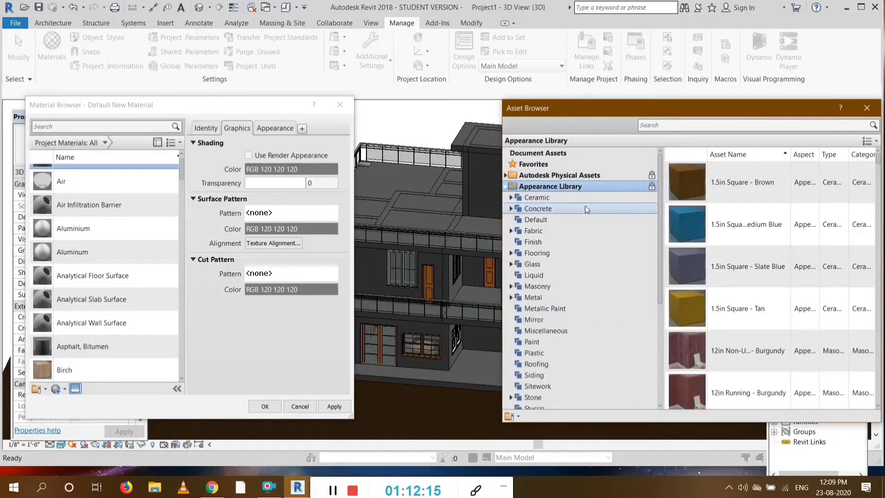
left_click(537, 386)
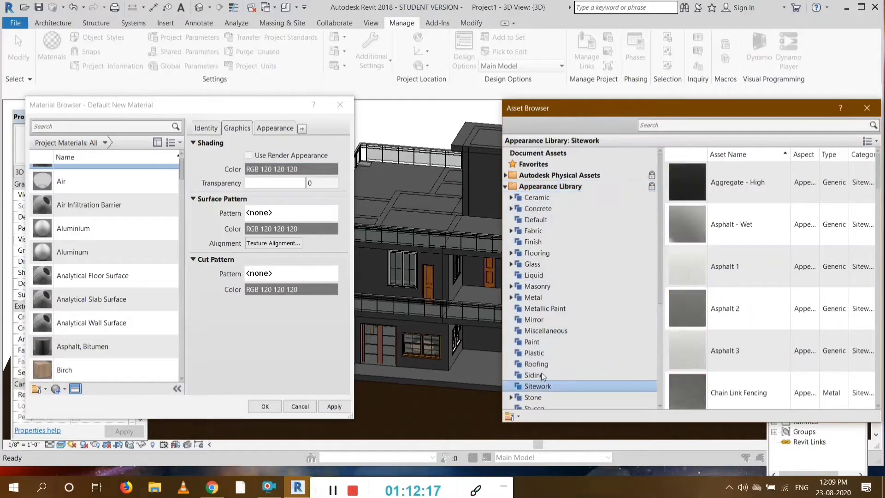
scroll(704, 253, "down", 3)
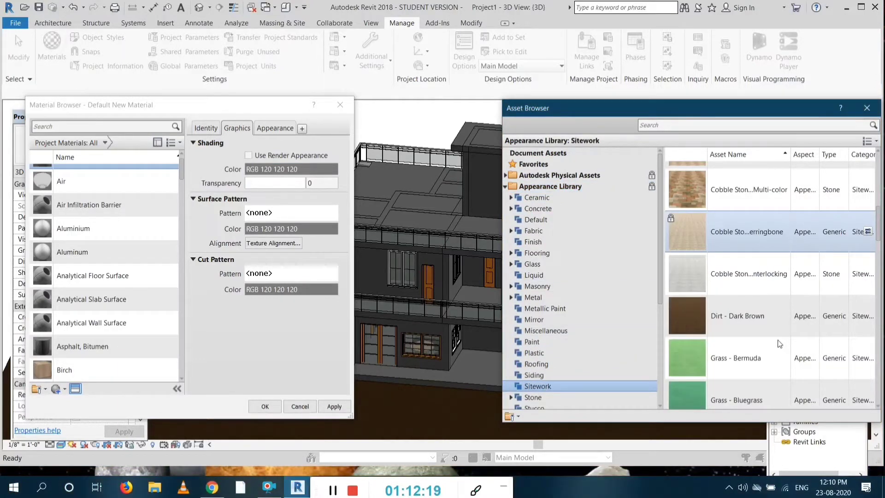
scroll(738, 368, "down", 5)
scroll(737, 369, "down", 4)
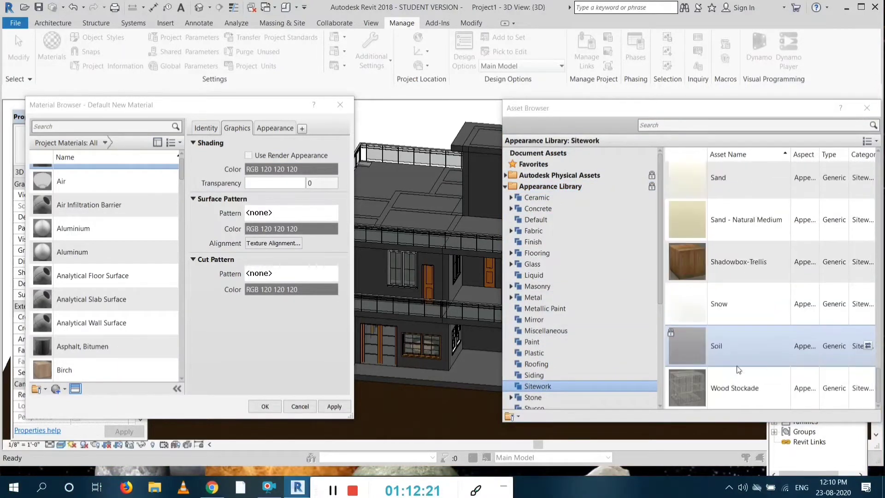
scroll(737, 366, "up", 5)
scroll(736, 366, "down", 2)
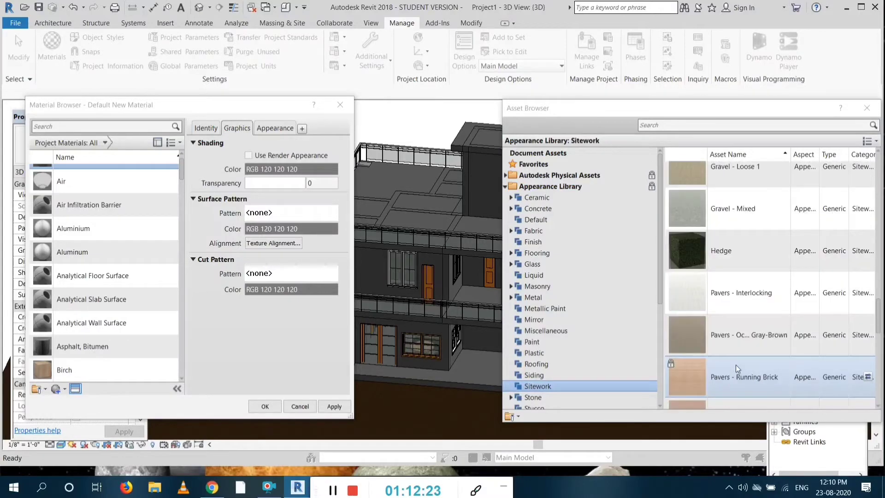
scroll(736, 364, "up", 3)
double_click(724, 371)
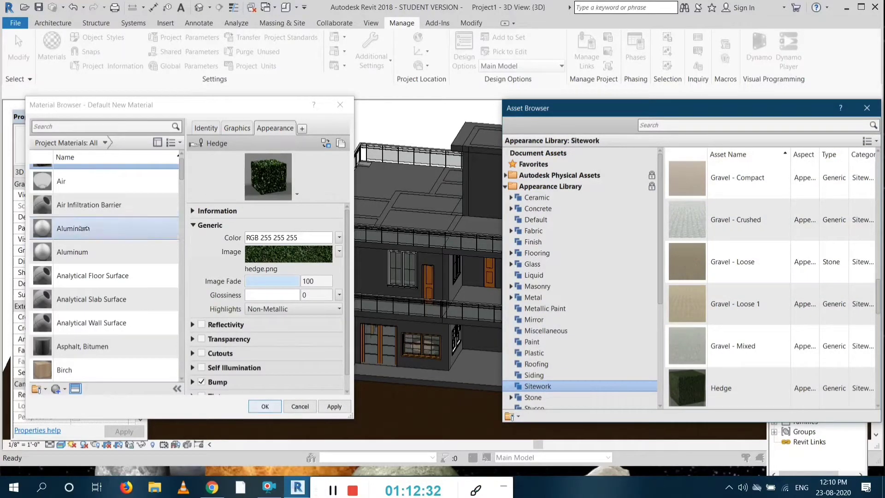
scroll(83, 226, "up", 1)
left_click(88, 177)
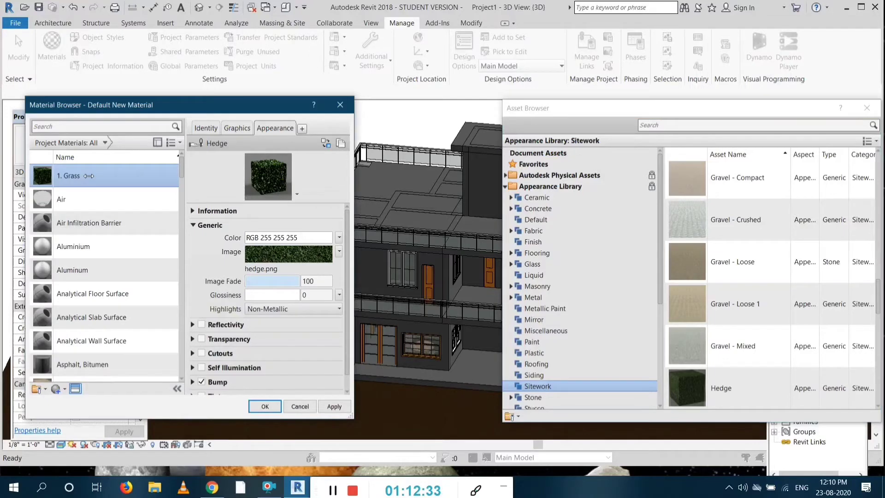
left_click(265, 407)
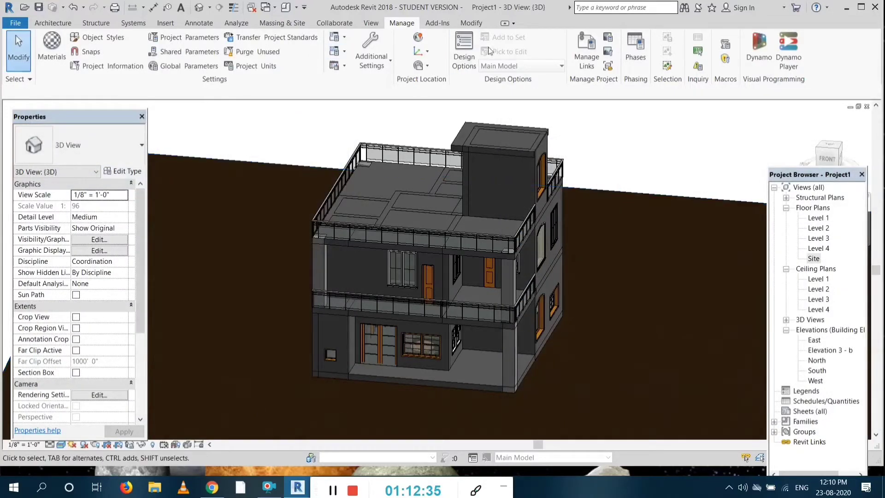
left_click(471, 23)
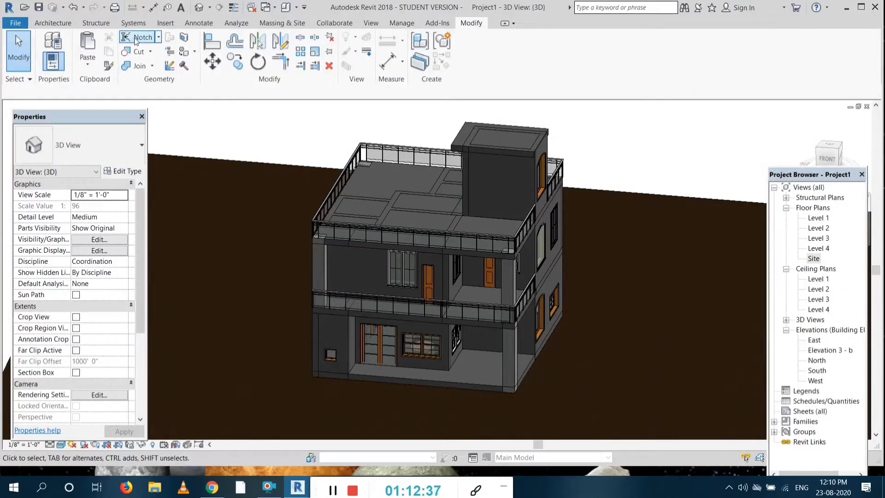
left_click(184, 51)
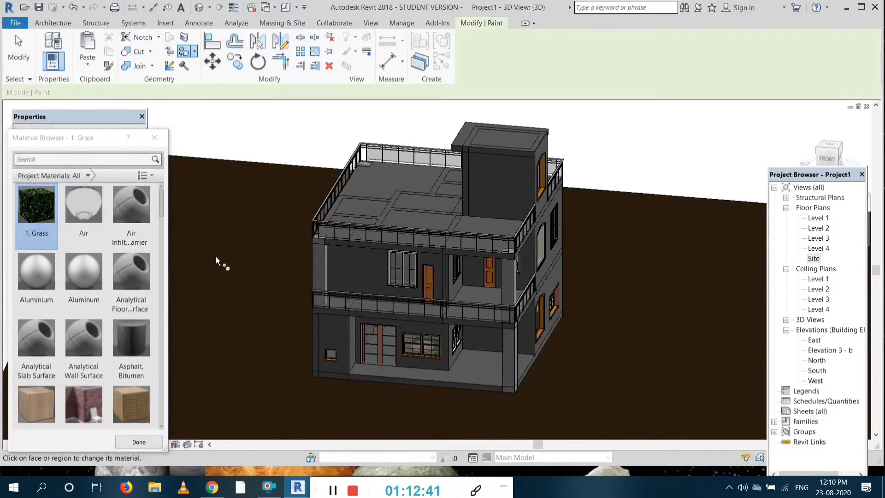
left_click(155, 137)
Set the material of the topography surface around the building to 1. Grass
left_click(242, 248)
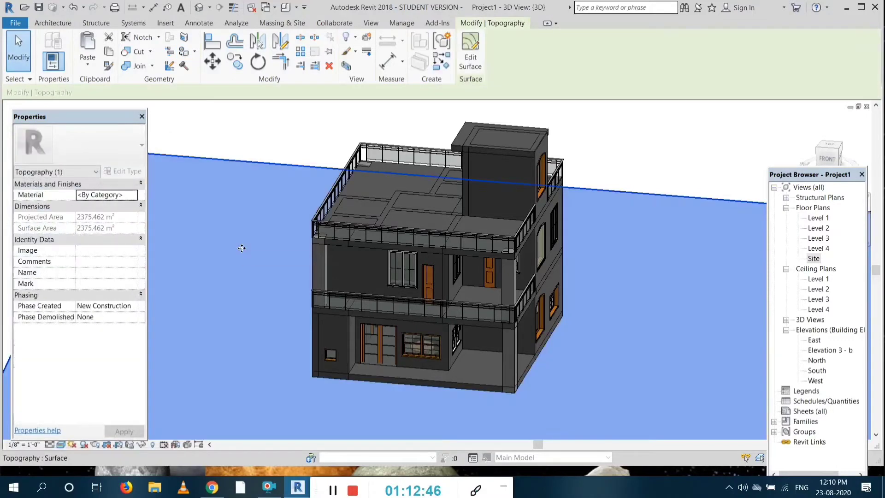
left_click(132, 196)
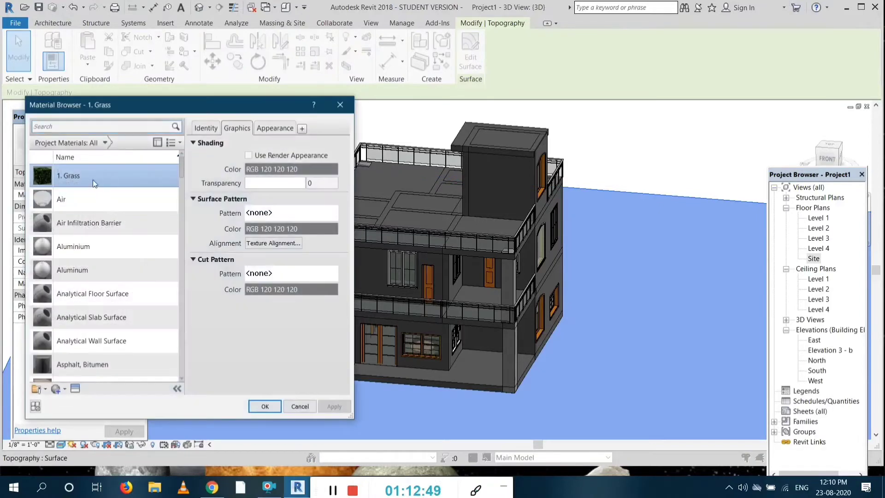
left_click(265, 407)
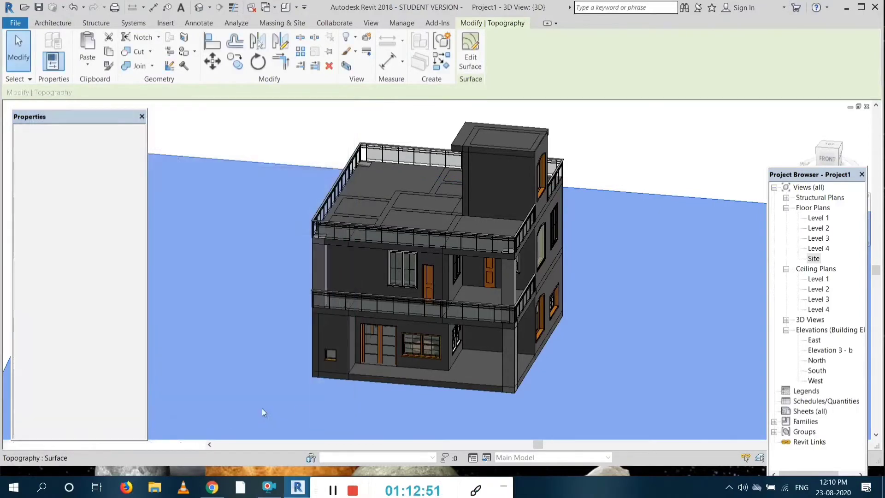
left_click(699, 160)
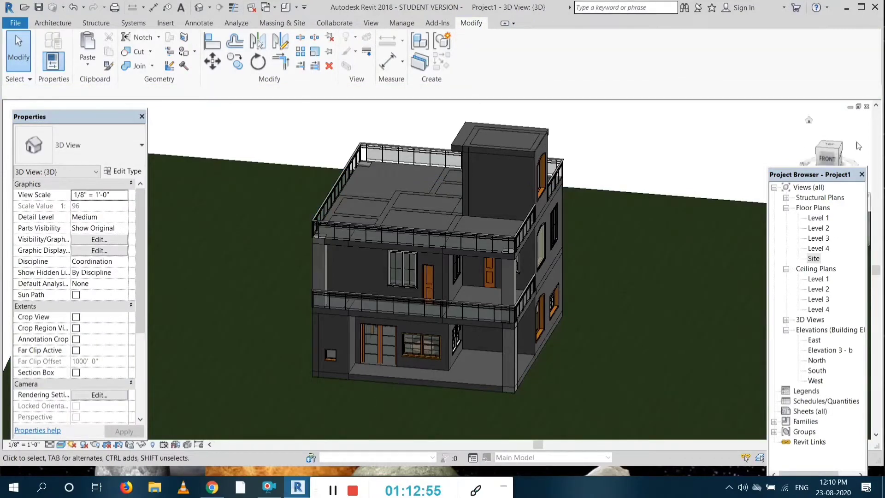
Create a new material in the project and name it "2. Paint"
mouse_move(877, 270)
left_mouse_down()
mouse_move(877, 292)
mouse_move(877, 253)
left_mouse_up()
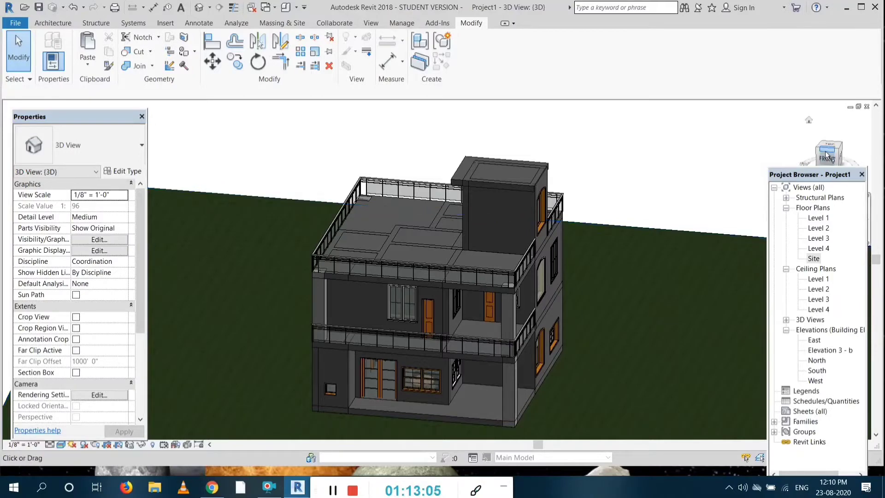
left_click_drag(812, 154, 825, 163)
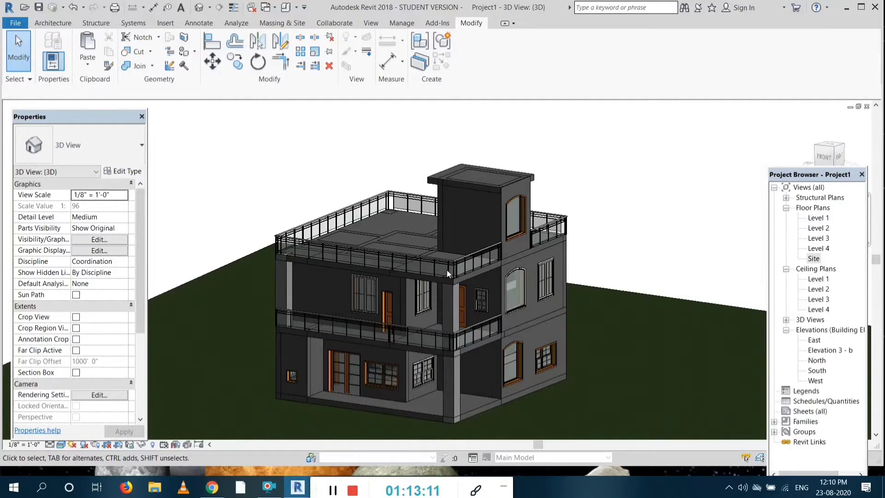
left_click(401, 23)
left_click(52, 45)
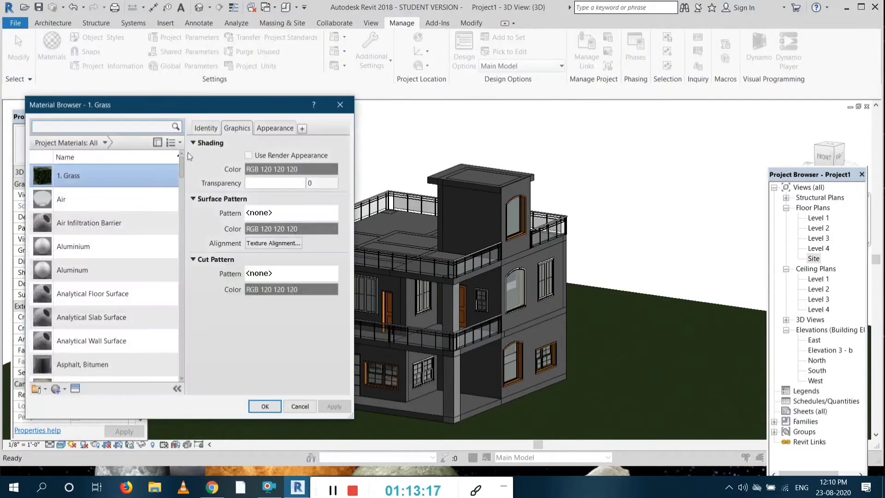
left_click(110, 127)
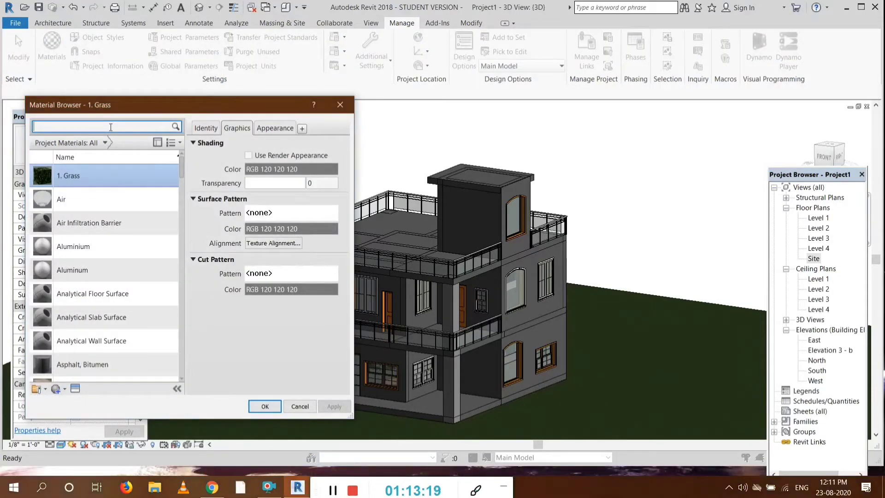
left_click(65, 389)
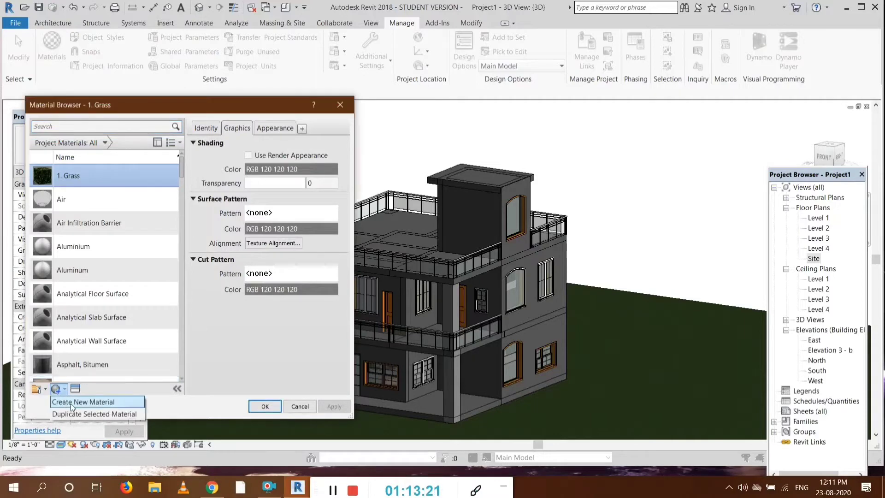
left_click(71, 403)
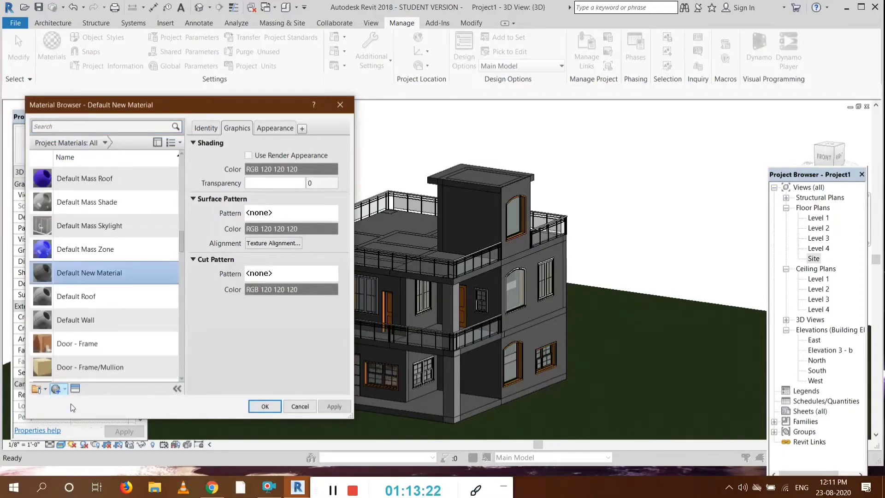
right_click(112, 272)
left_click(134, 298)
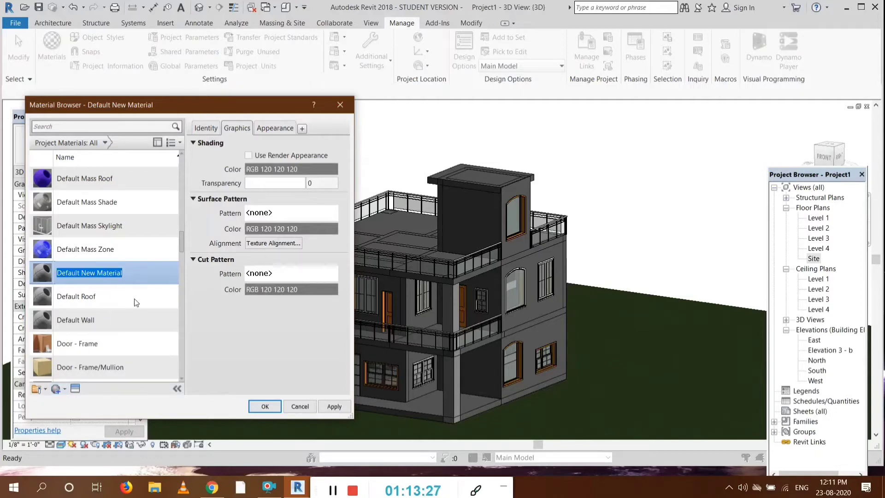
key("BackSpace")
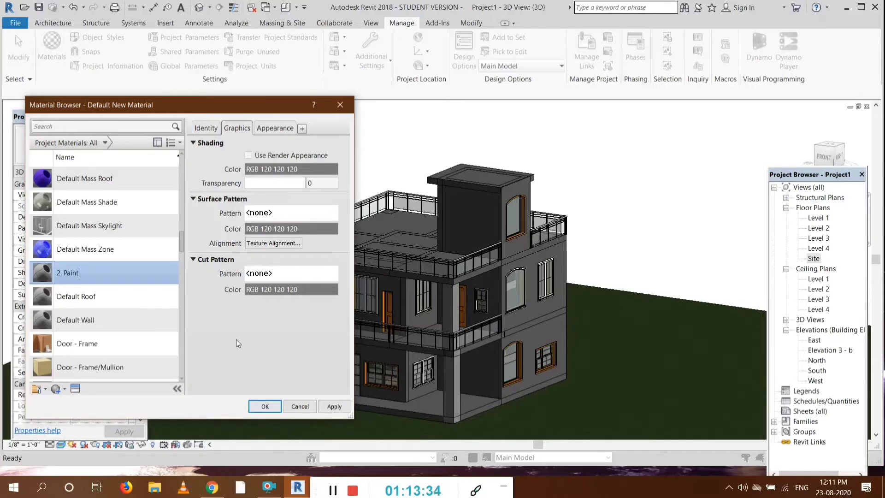
key("Return")
Assign the Pink appearance from the Appearance Library's Paint category to the 2. Paint material and accept the material changes
scroll(114, 178, "up", 2)
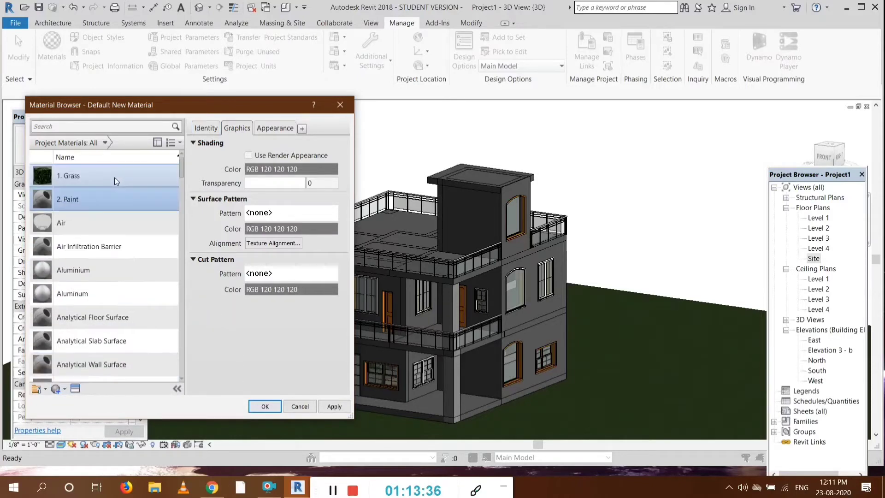
scroll(112, 200, "down", 1)
left_click(75, 390)
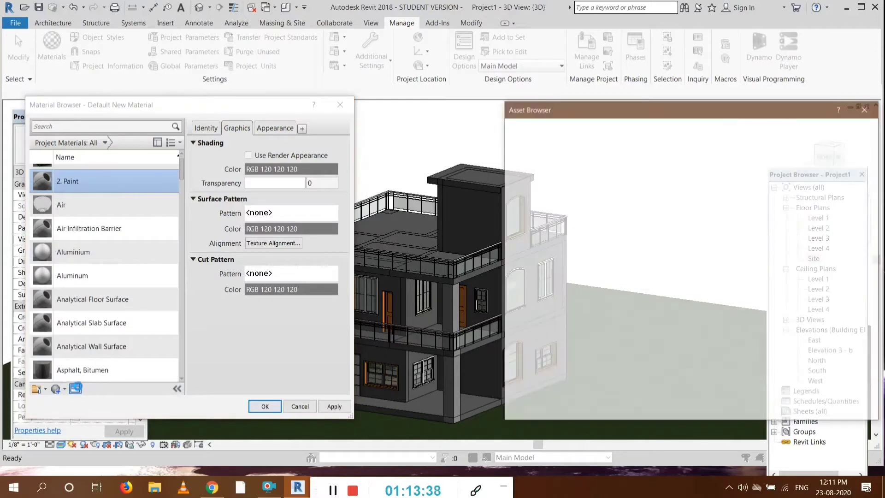
double_click(564, 189)
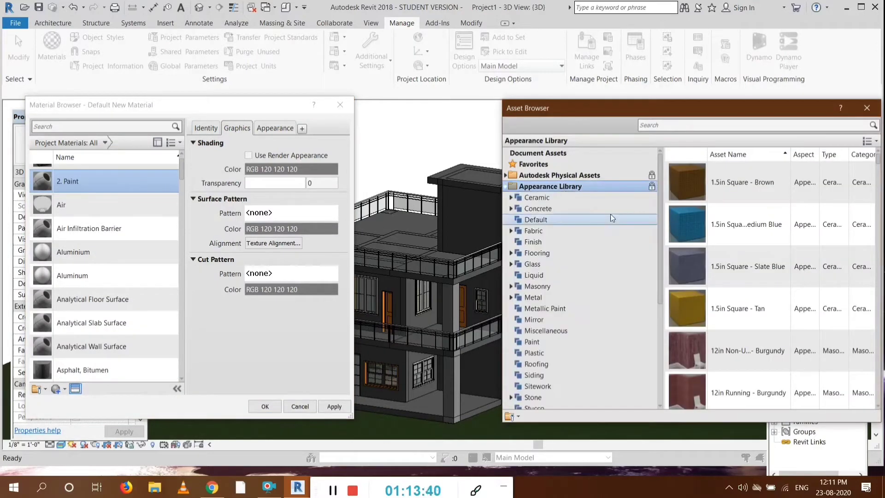
left_click(532, 341)
scroll(684, 327, "down", 2)
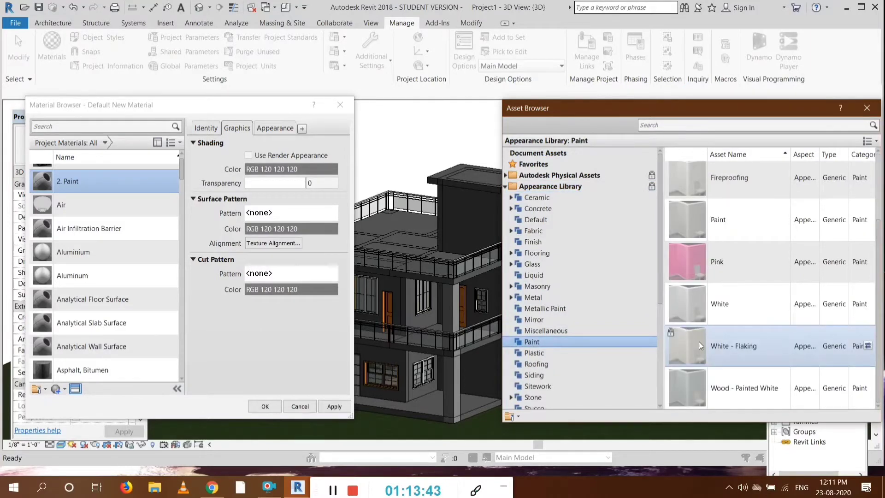
scroll(699, 342, "up", 2)
scroll(701, 309, "down", 2)
scroll(706, 316, "up", 2)
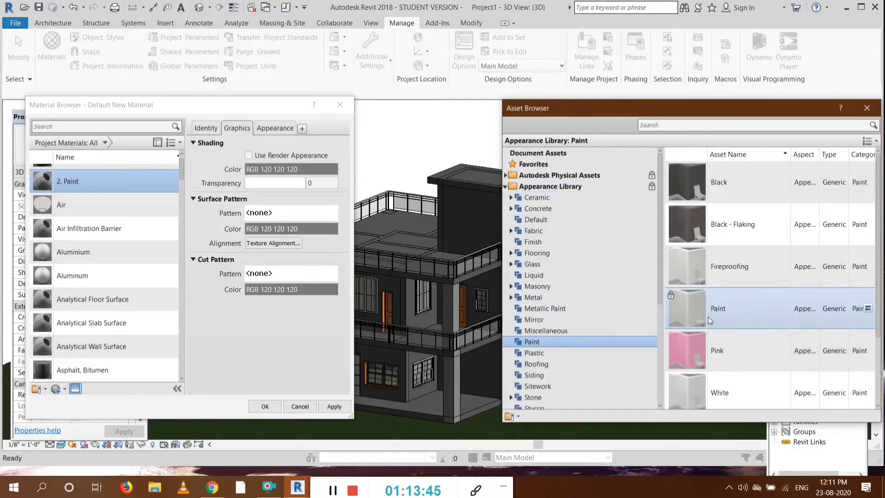
double_click(715, 353)
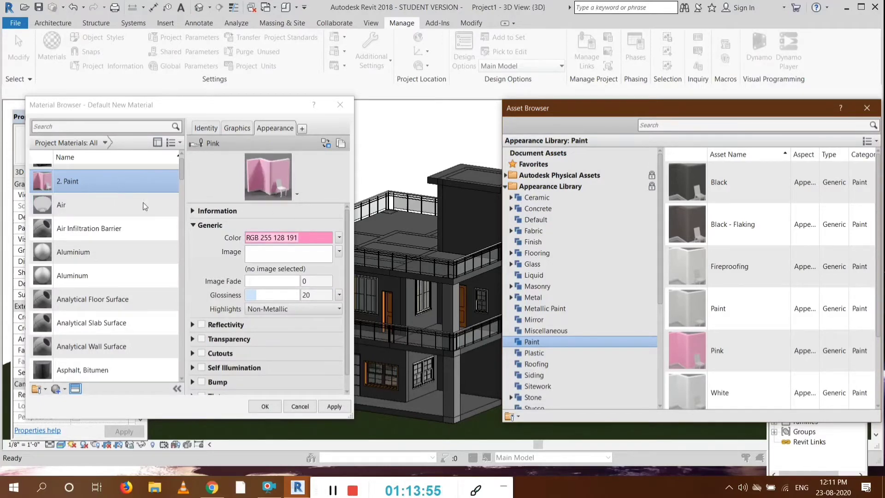
left_click(266, 408)
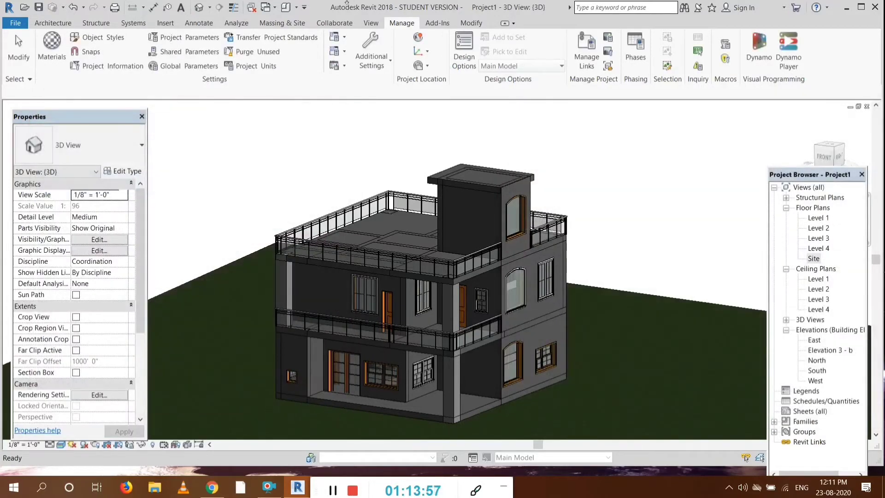
Start the Paint tool with the 2. Paint material and paint the ground-floor right-side walls, including the one facing the porch
left_click(471, 23)
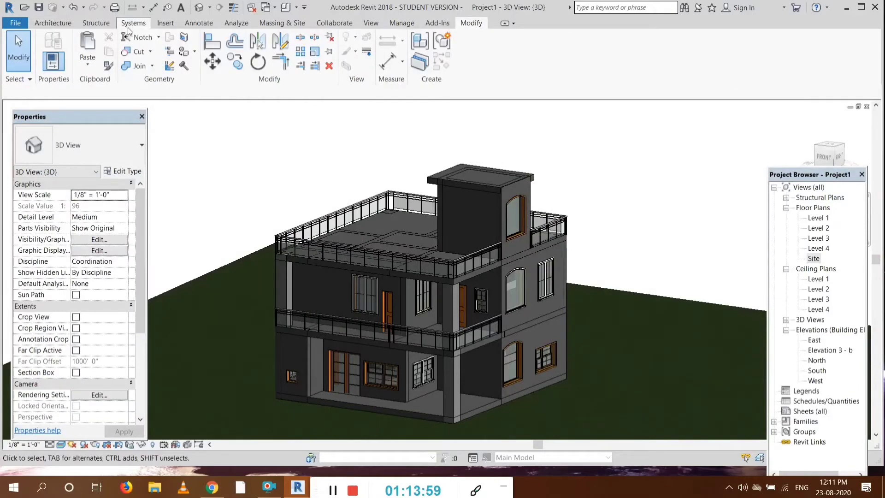
left_click(184, 52)
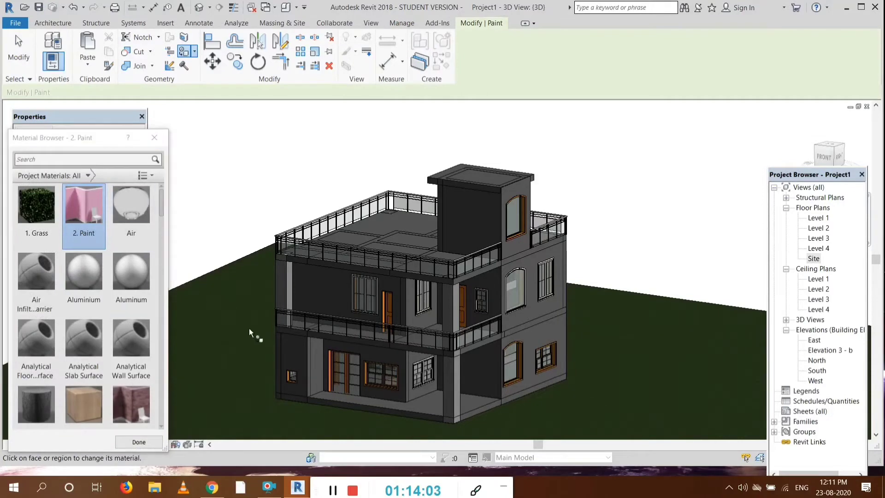
scroll(314, 369, "up", 2)
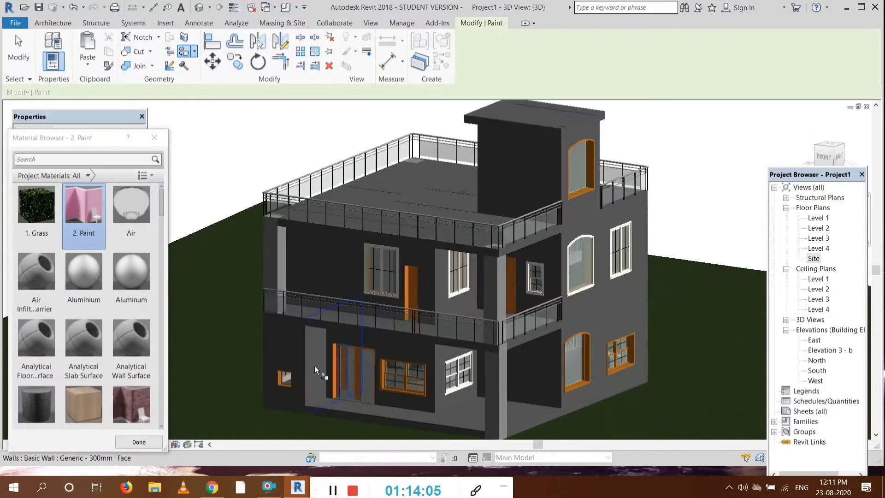
left_click(542, 381)
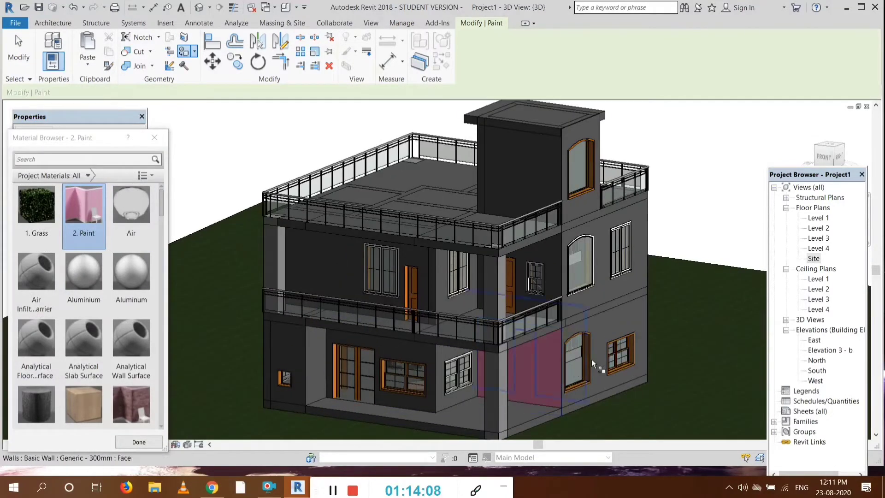
left_click(601, 326)
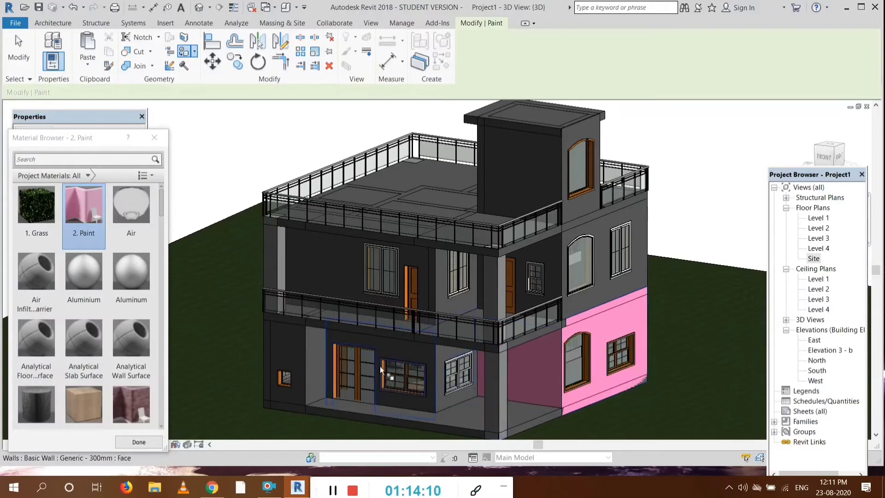
Paint the ground-floor front wall faces around the entrance door and windows with 2. Paint
left_click(441, 353)
left_click(405, 353)
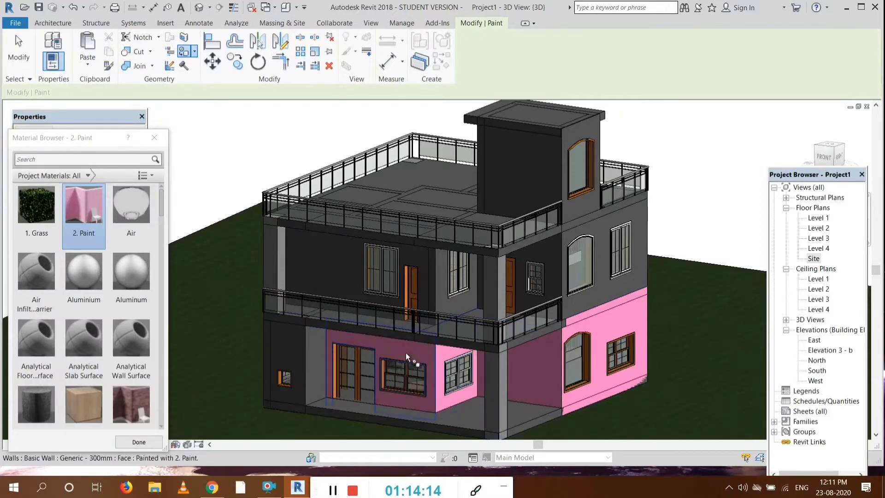
left_click(311, 362)
left_click(316, 366)
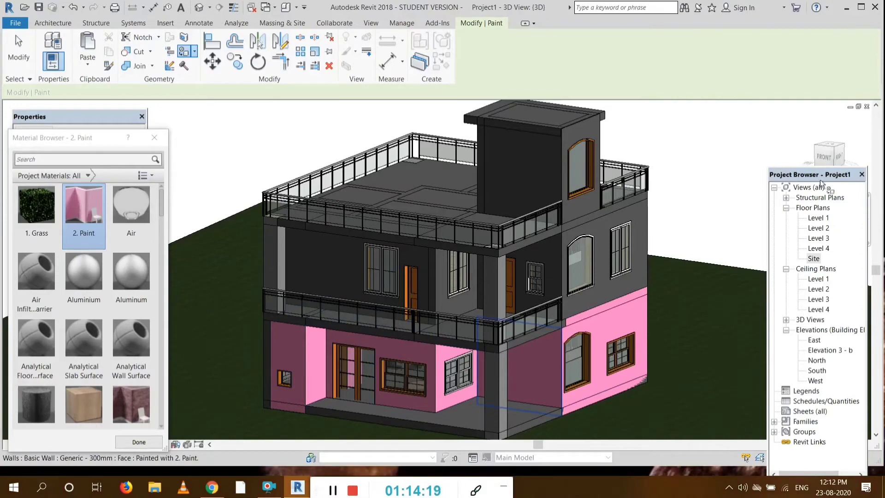
Paint the ground-floor back and left exterior walls of the house with 2. Paint
mouse_move(819, 154)
left_mouse_down()
mouse_move(813, 147)
mouse_move(815, 171)
mouse_move(780, 147)
mouse_move(775, 166)
mouse_move(736, 148)
left_mouse_up()
left_click(323, 341)
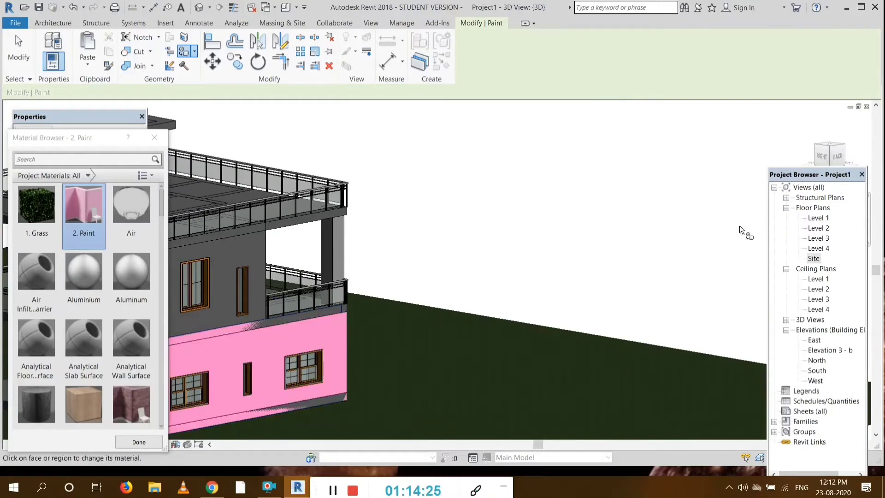
mouse_move(819, 148)
left_mouse_down()
mouse_move(805, 162)
mouse_move(752, 155)
left_mouse_up()
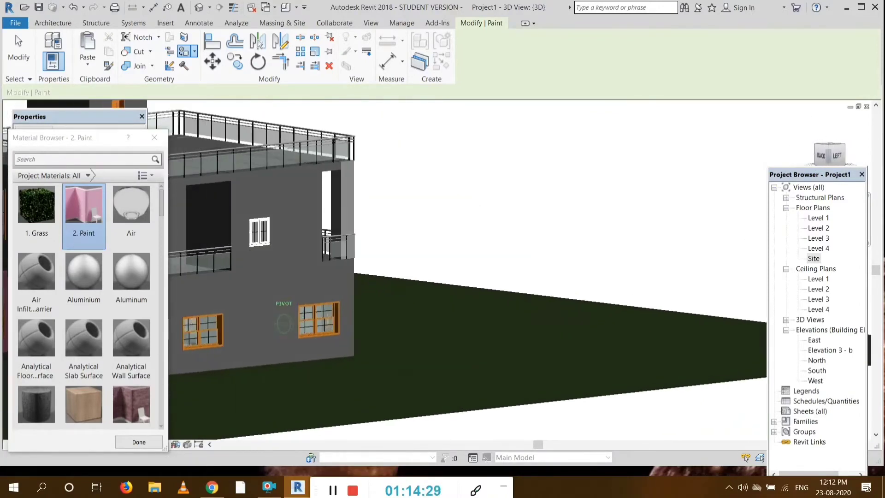
left_click(265, 318)
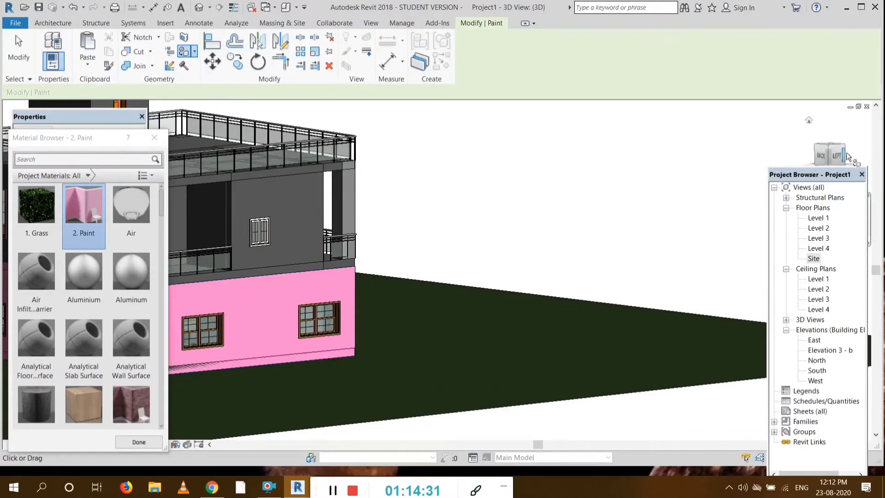
Paint the front and right faces of the rooftop stair tower with 2. Paint
mouse_move(822, 151)
left_mouse_down()
mouse_move(826, 175)
mouse_move(860, 154)
mouse_move(851, 156)
mouse_move(857, 190)
mouse_move(860, 153)
mouse_move(874, 161)
left_mouse_up()
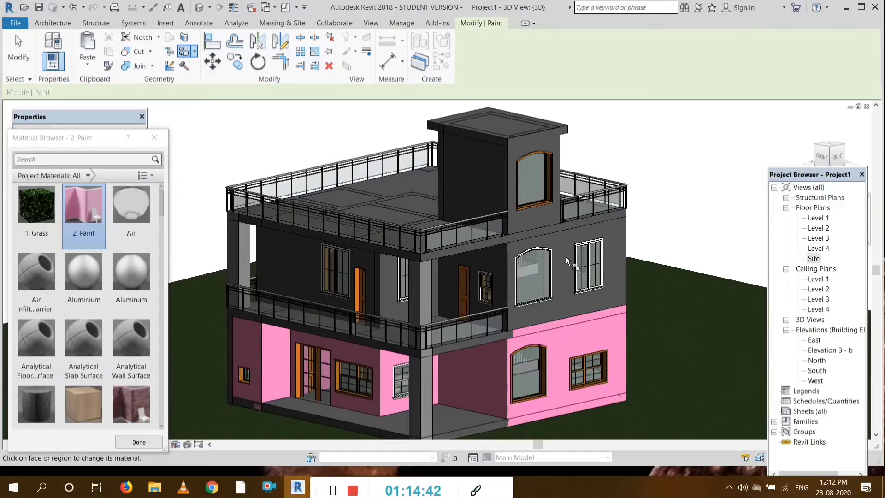
left_click(496, 181)
left_click(532, 144)
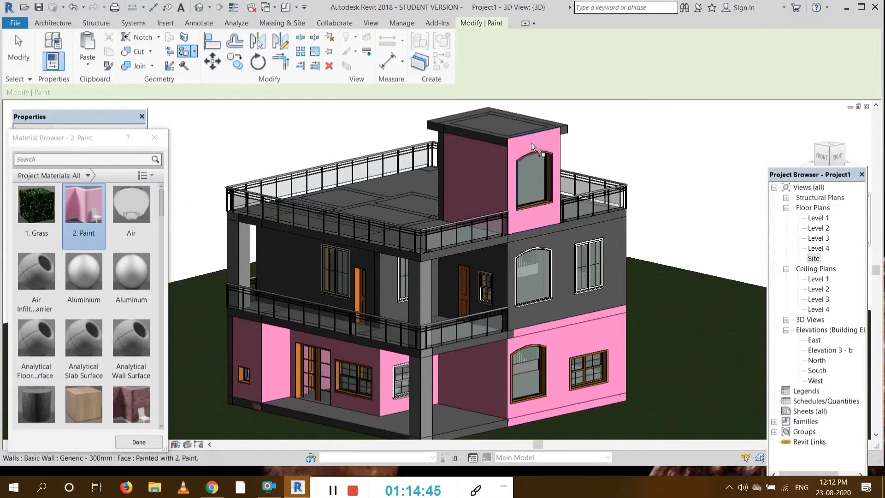
Paint the back face and the left face with the door on the rooftop stair tower with 2. Paint
left_click(820, 150)
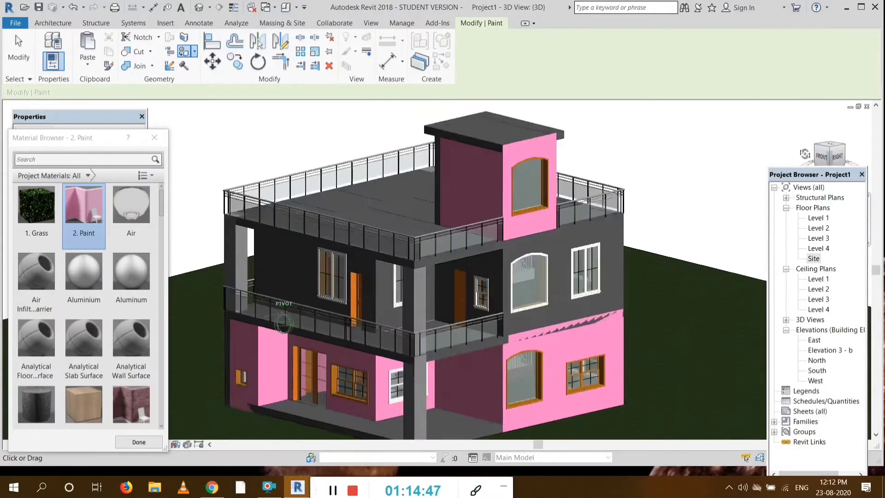
middle_click_drag(415, 277, 304, 295, "shift")
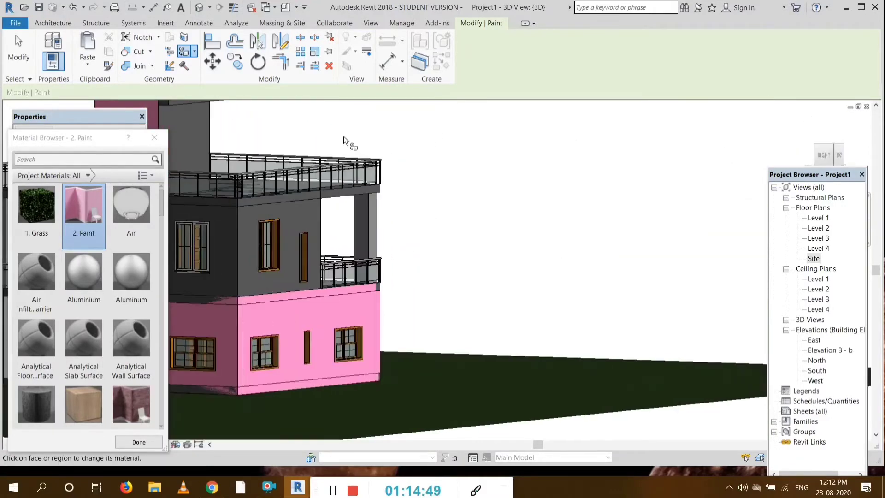
left_click(198, 140)
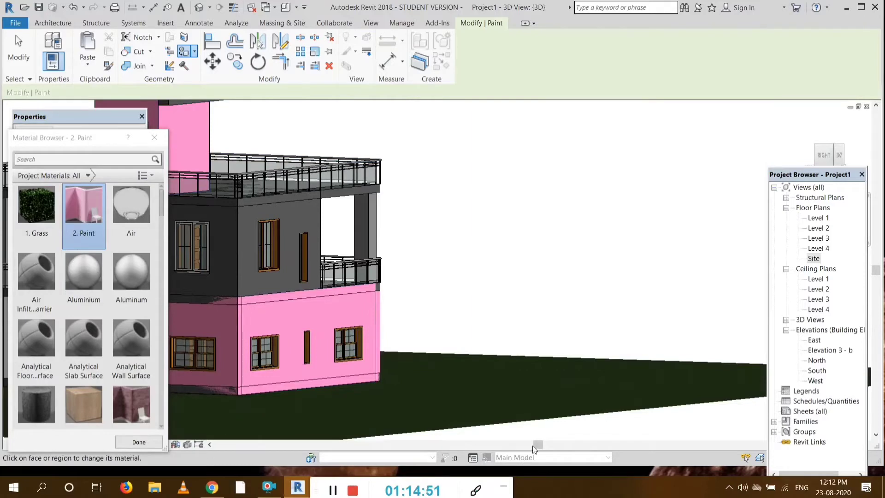
left_click_drag(535, 445, 486, 444)
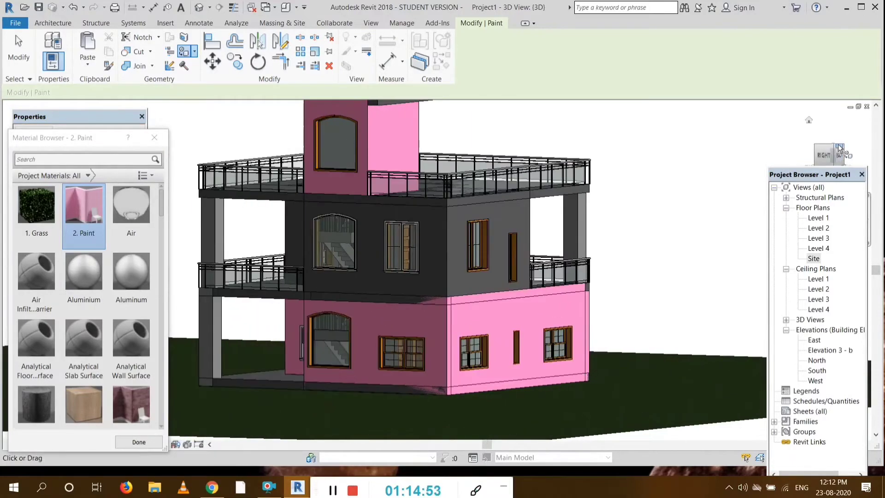
left_click_drag(840, 150, 758, 164)
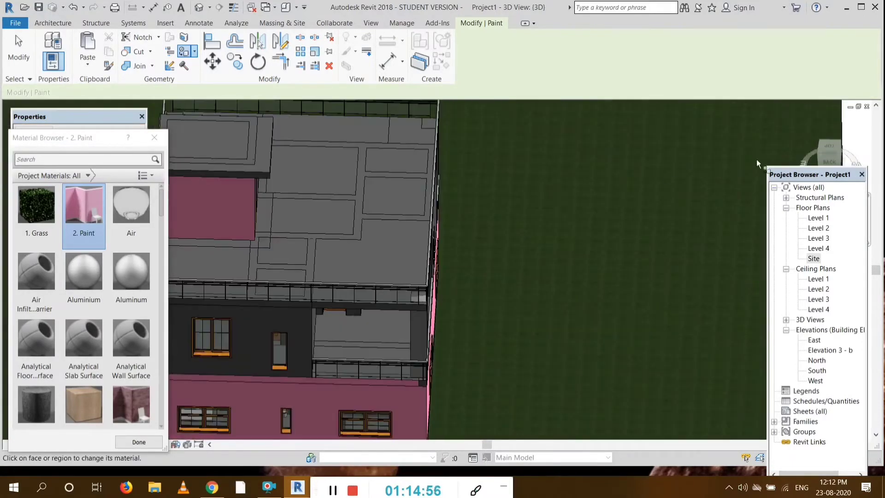
left_click(840, 150)
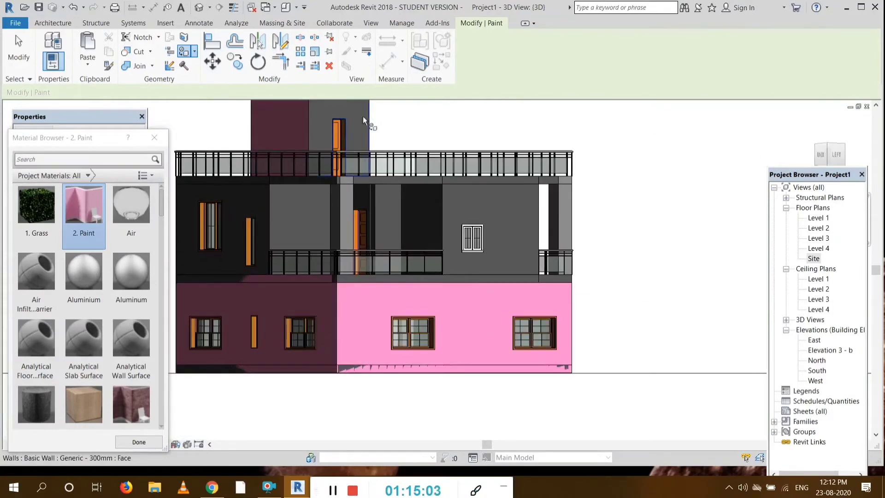
left_click(363, 118)
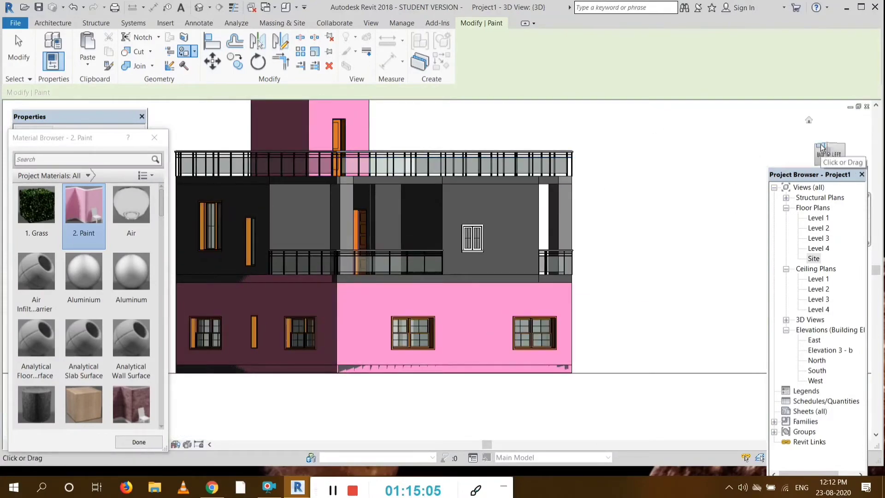
mouse_move(834, 151)
left_mouse_down()
mouse_move(823, 171)
mouse_move(747, 144)
left_mouse_up()
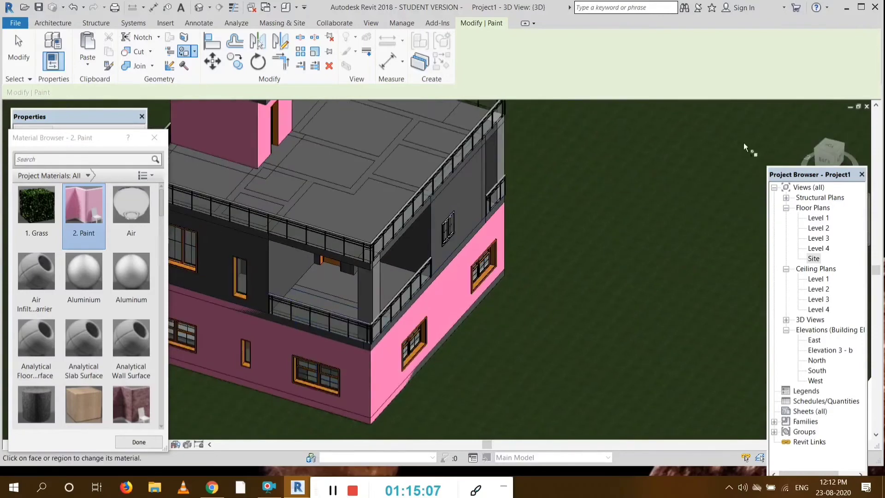
Create a new material in the project and name it "3. Tiles"
left_click(413, 28)
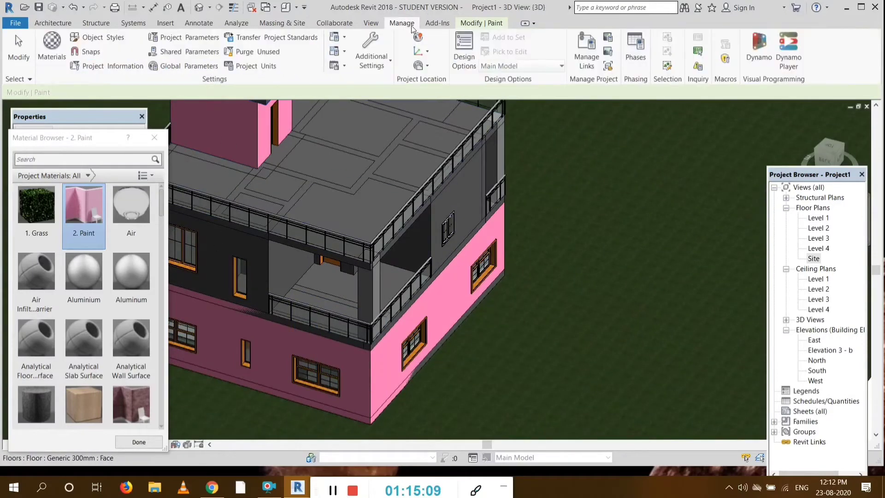
left_click(51, 46)
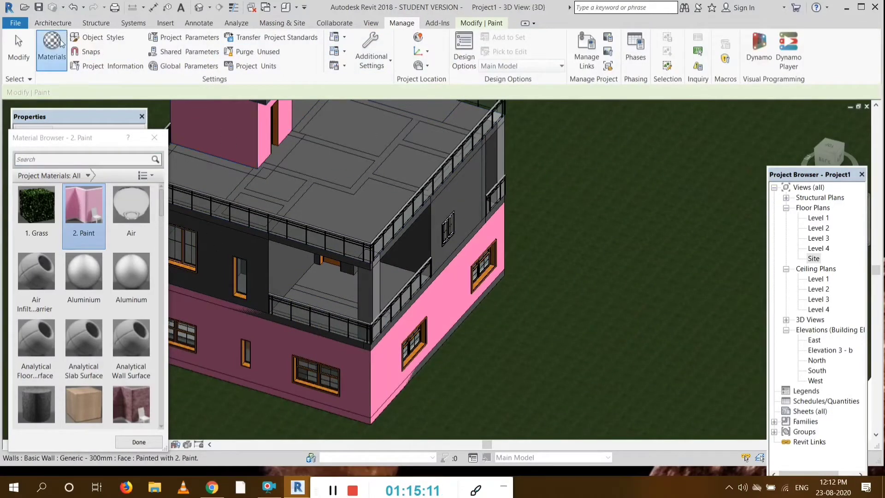
scroll(142, 243, "down", 1)
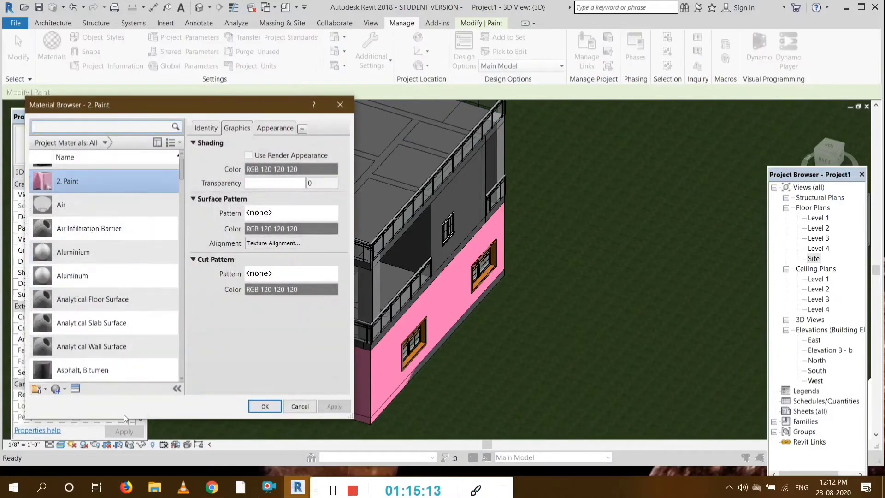
left_click(60, 390)
left_click(67, 403)
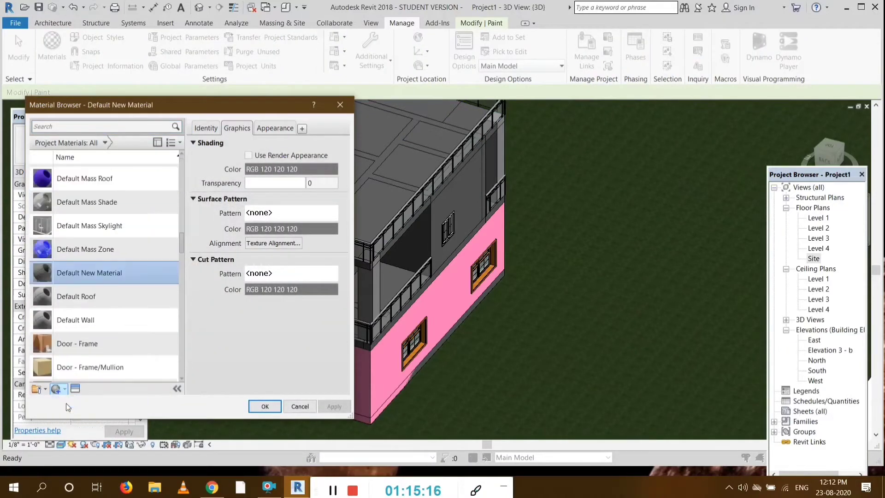
right_click(109, 252)
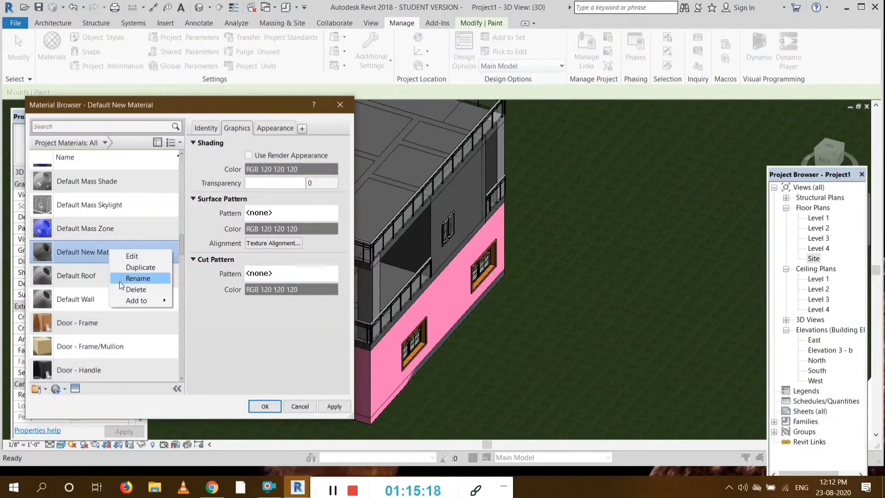
left_click(120, 279)
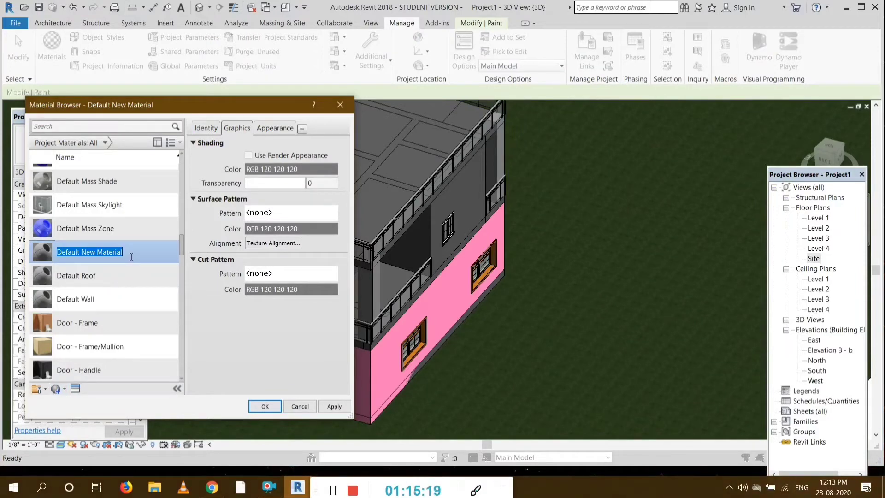
key("3")
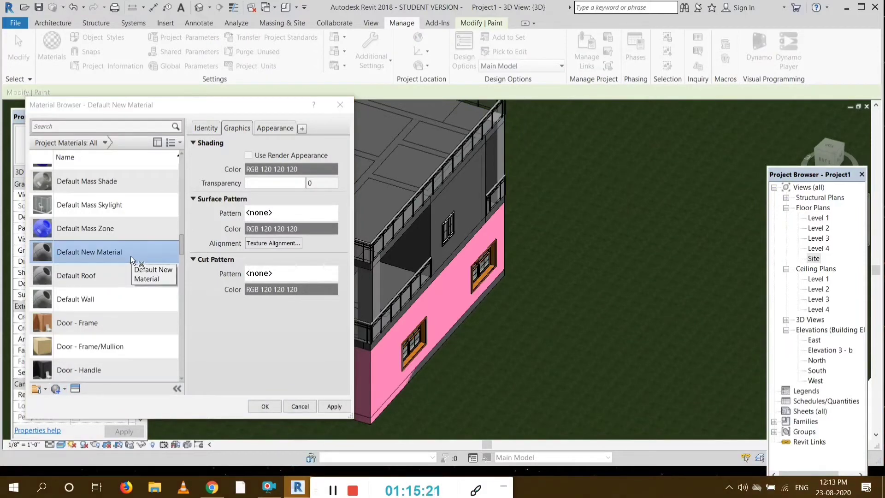
right_click(131, 256)
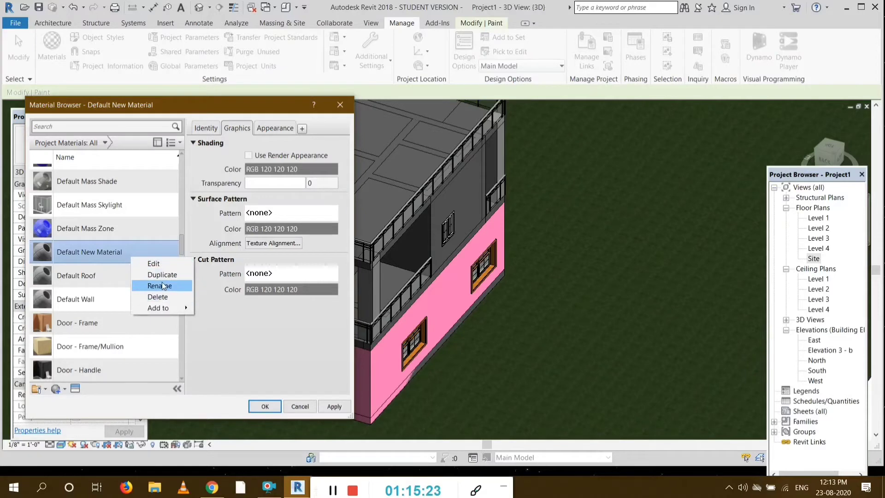
left_click(162, 281)
key("BackSpace")
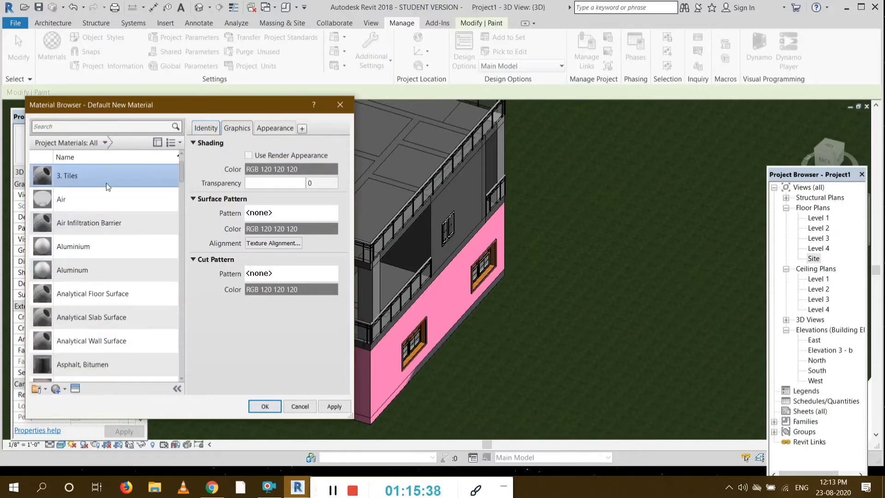
Give the 3. Tiles material the Circular Mosaic - Black & White appearance from the library's Ceramic Tile assets and accept the material
scroll(103, 176, "down", 1)
left_click(75, 388)
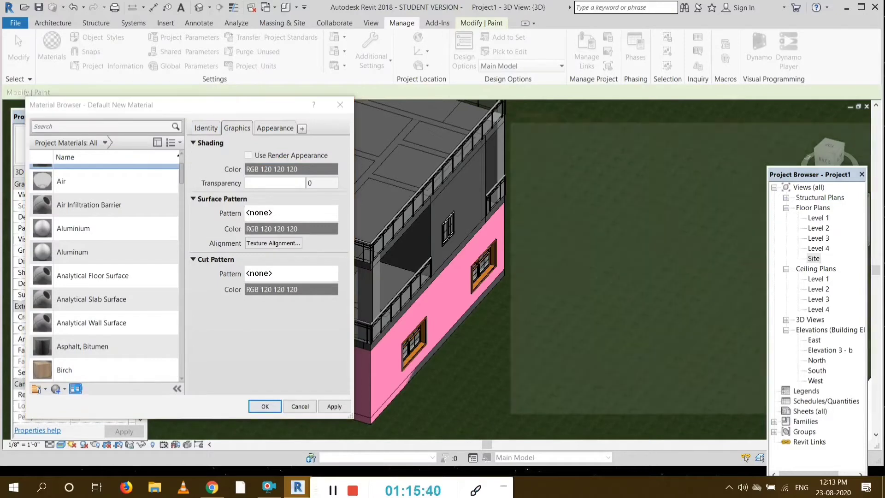
double_click(581, 189)
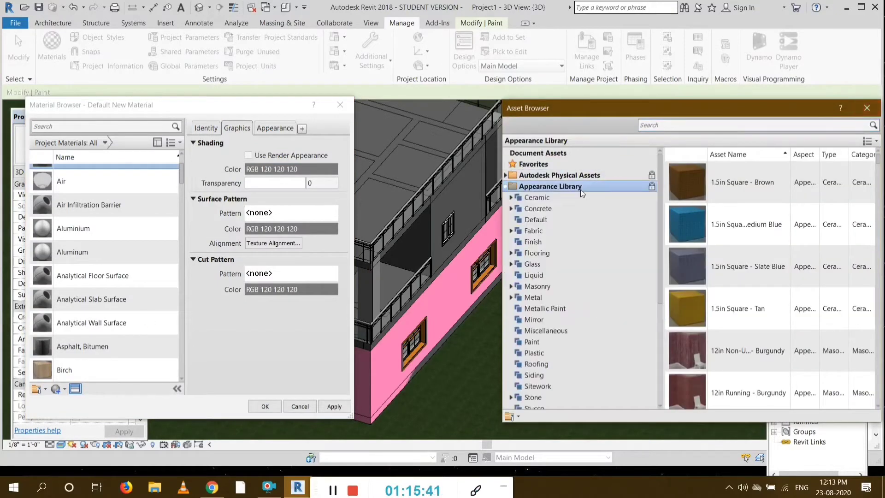
double_click(535, 210)
double_click(537, 198)
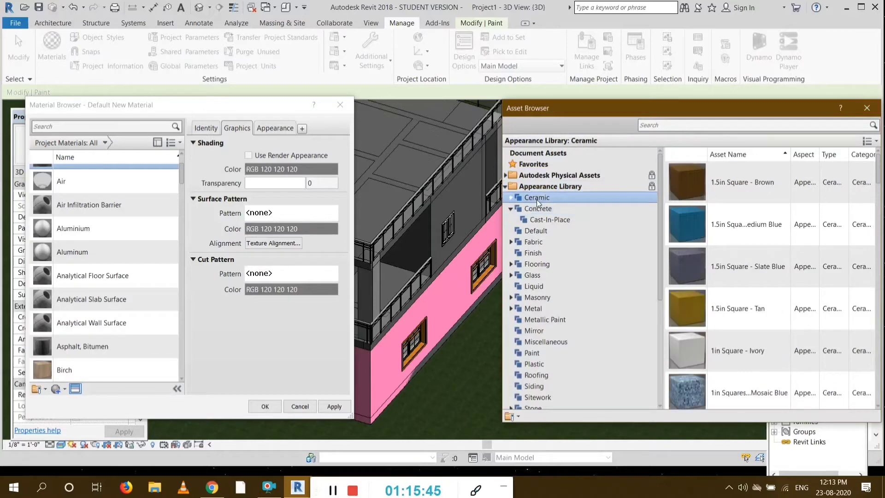
left_click(541, 219)
scroll(768, 268, "down", 10)
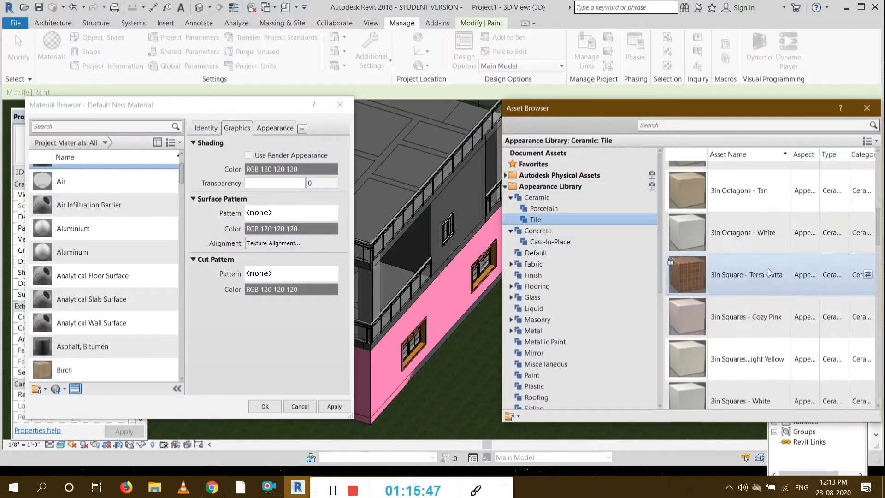
scroll(750, 296, "down", 5)
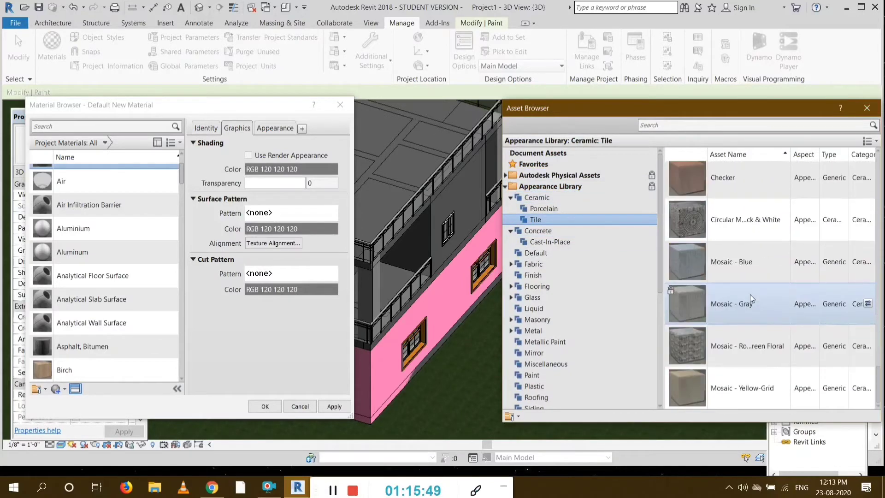
scroll(699, 216, "up", 3)
scroll(699, 217, "down", 3)
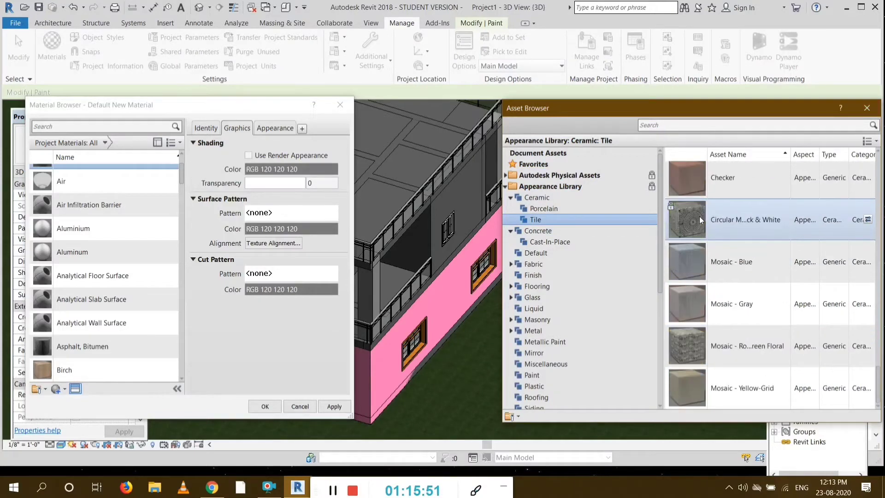
double_click(695, 222)
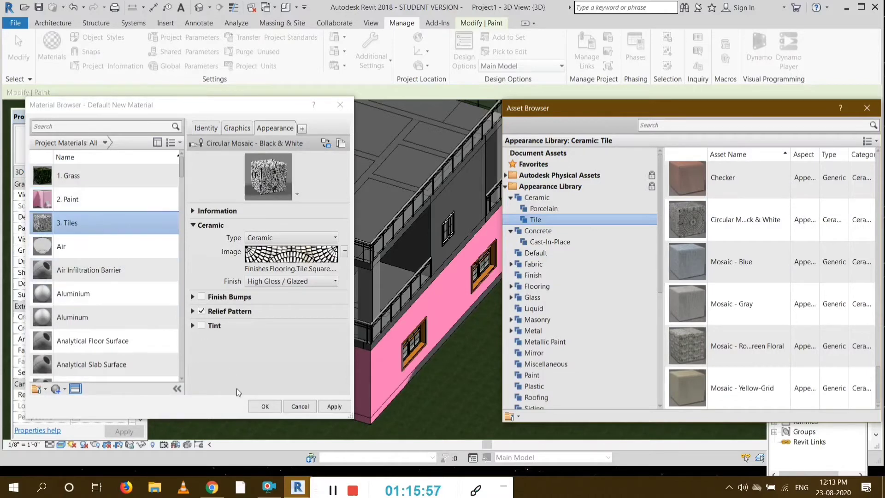
left_click(261, 407)
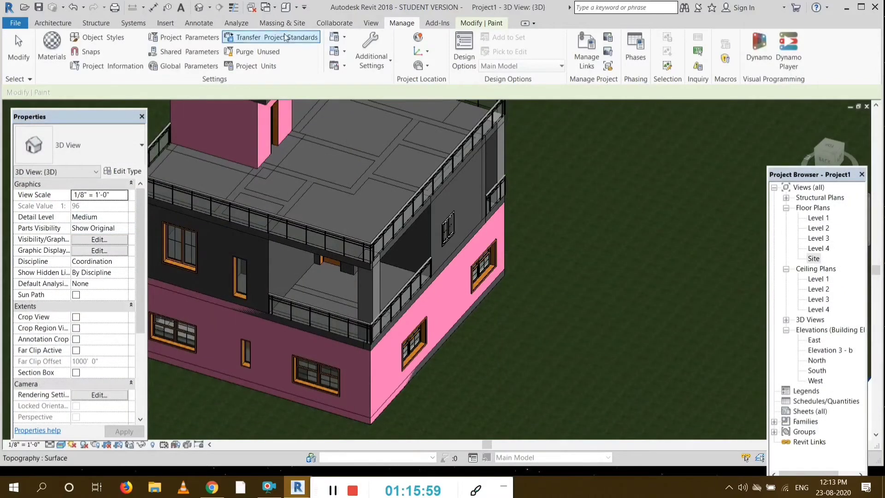
Paint the upper floor's left wall with the small window and the adjoining back-facing balcony wall with 3. Tiles
left_click(478, 24)
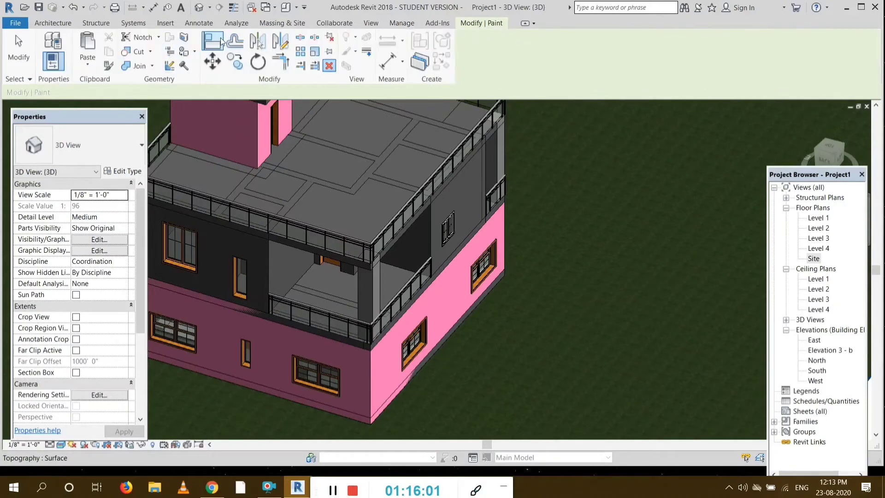
left_click(183, 51)
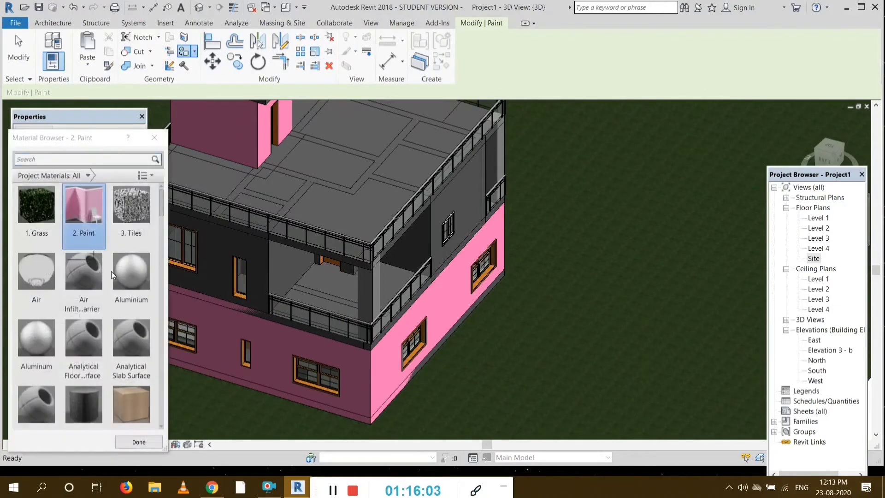
left_click(134, 216)
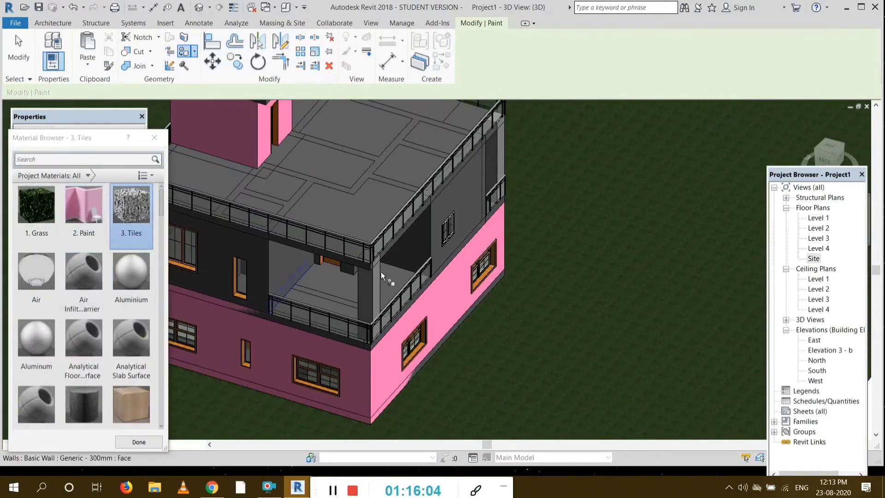
left_click(823, 157)
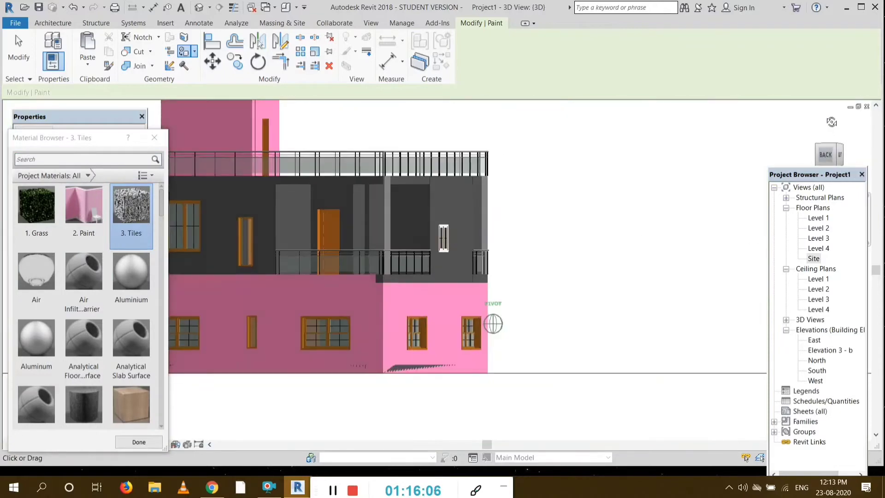
left_click(455, 213)
left_click(414, 221)
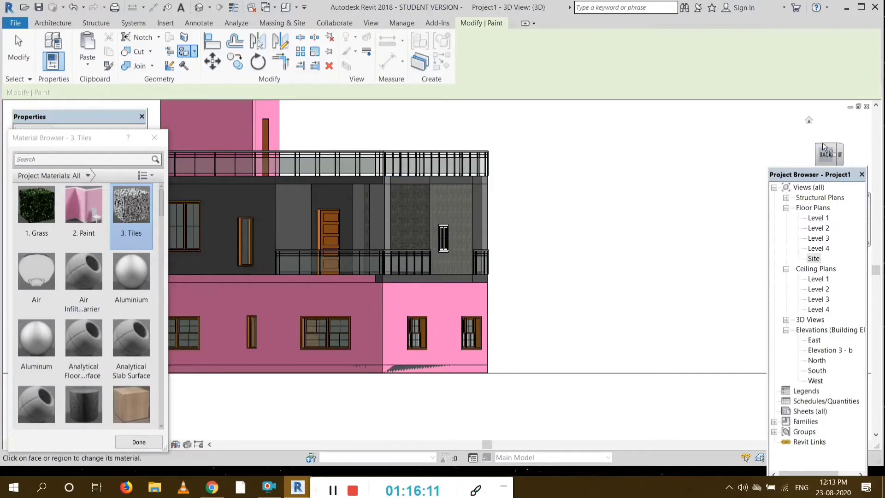
Paint the upper floor's back exterior wall and the left-facing balcony wall beside the door with 3. Tiles
left_click_drag(819, 151, 847, 169)
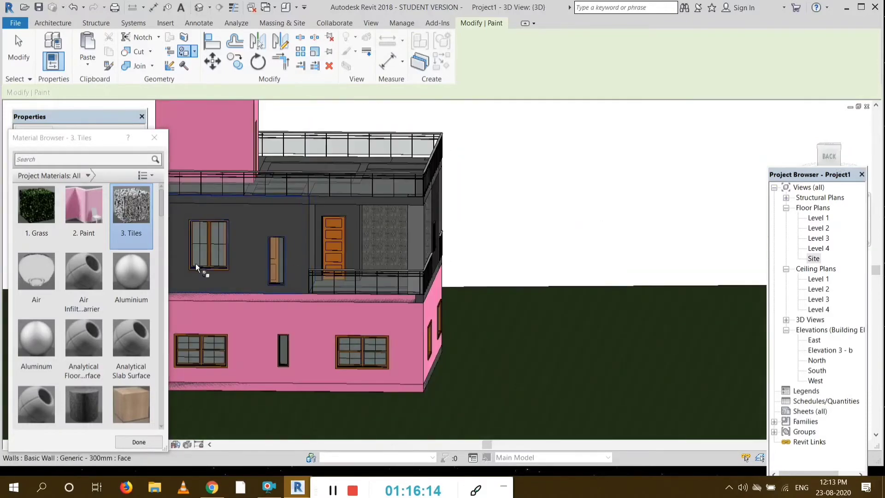
left_click(264, 214)
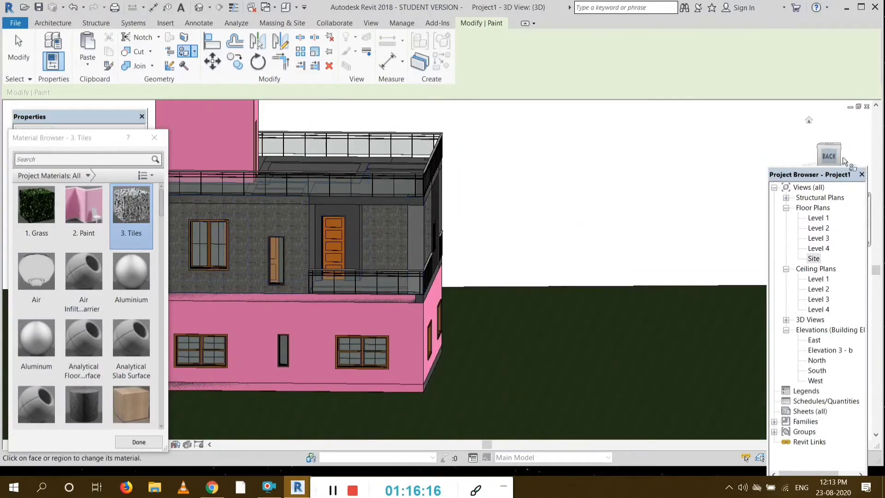
left_click_drag(834, 148, 815, 153)
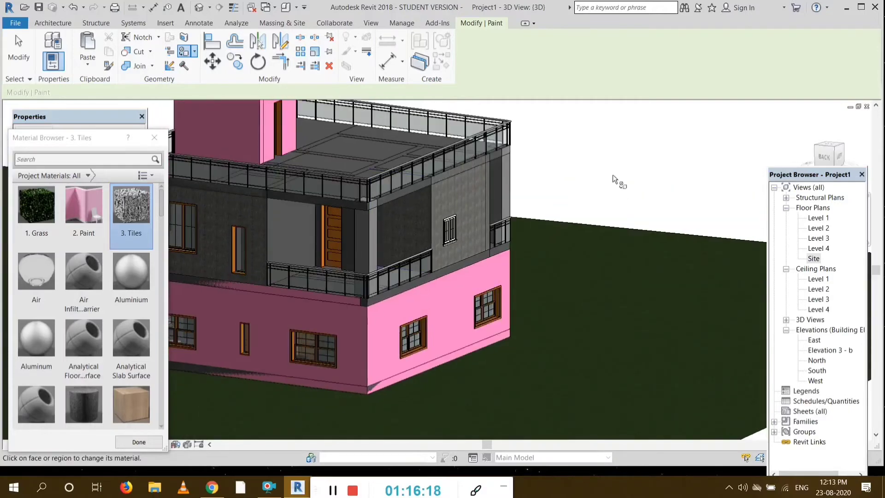
left_click(286, 232)
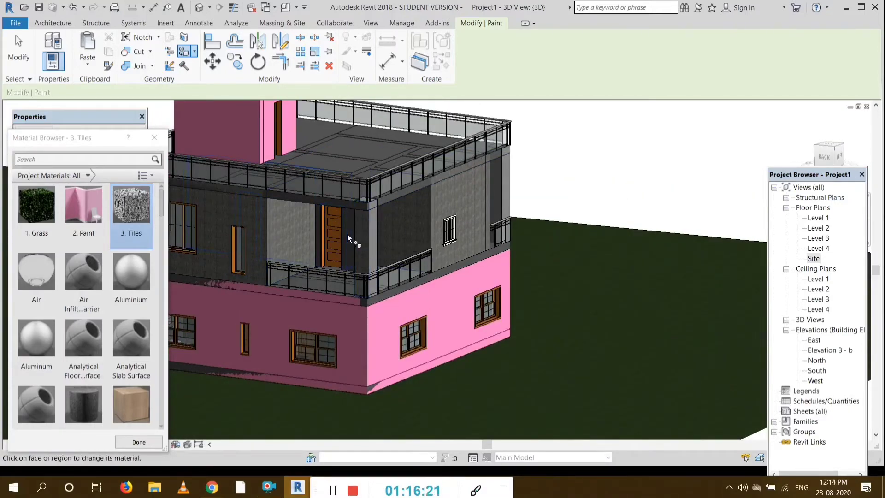
Paint the ground-floor back and left exterior walls with 3. Tiles
left_click(840, 155)
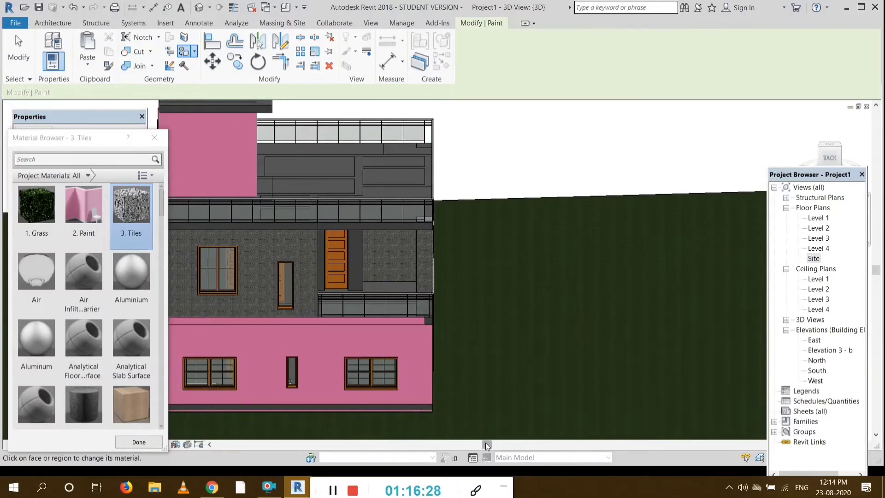
left_click_drag(487, 444, 455, 445)
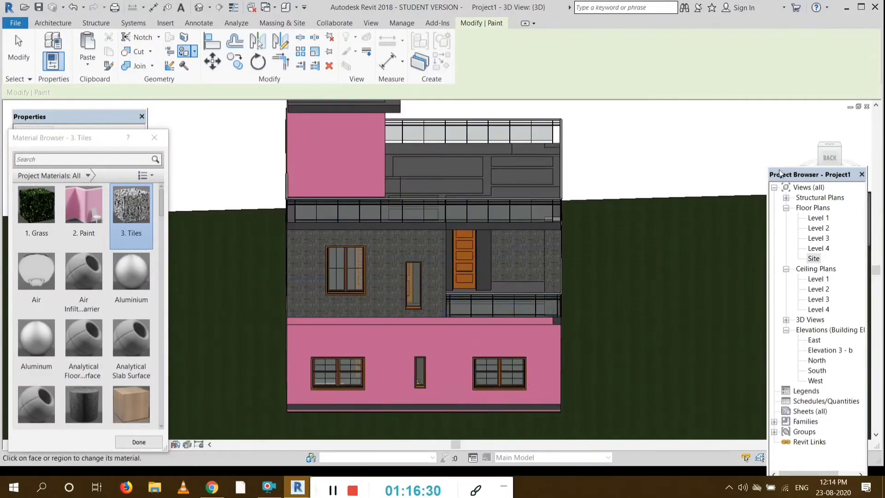
left_click(362, 343)
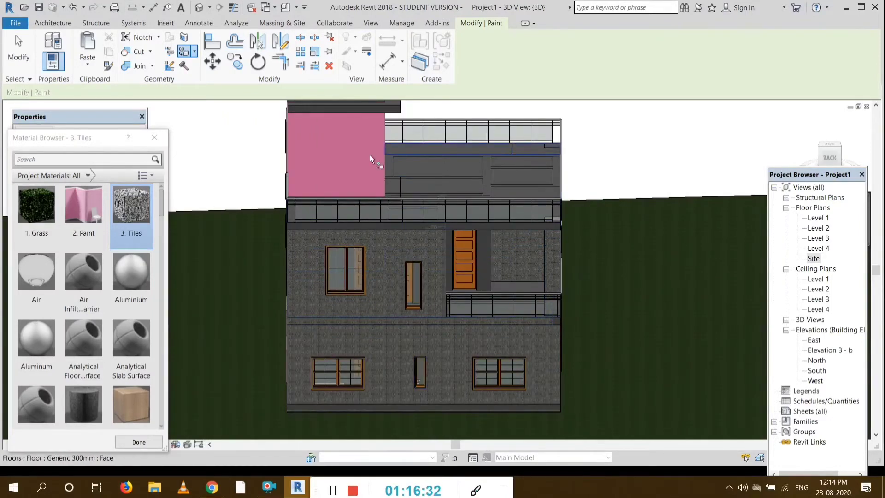
left_click(823, 153)
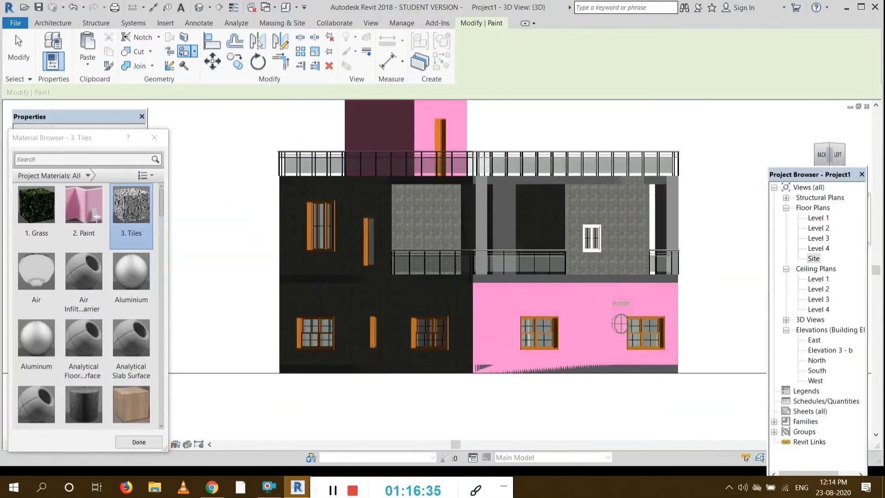
left_click(582, 313)
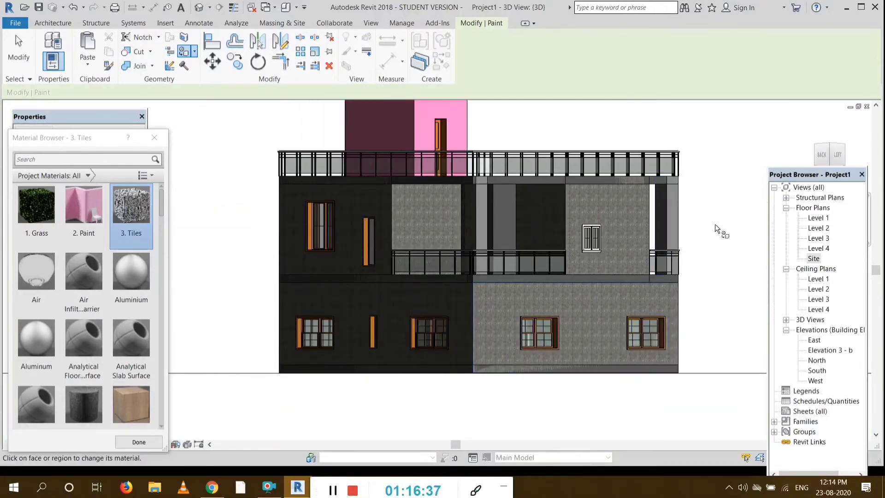
Paint the upper floor's right exterior wall with the arched window and the right-facing balcony wall with 3. Tiles
mouse_move(824, 149)
left_mouse_down()
mouse_move(814, 179)
mouse_move(789, 149)
mouse_move(821, 177)
mouse_move(837, 155)
mouse_move(853, 163)
mouse_move(854, 177)
mouse_move(851, 170)
left_mouse_up()
left_click_drag(797, 168, 812, 157)
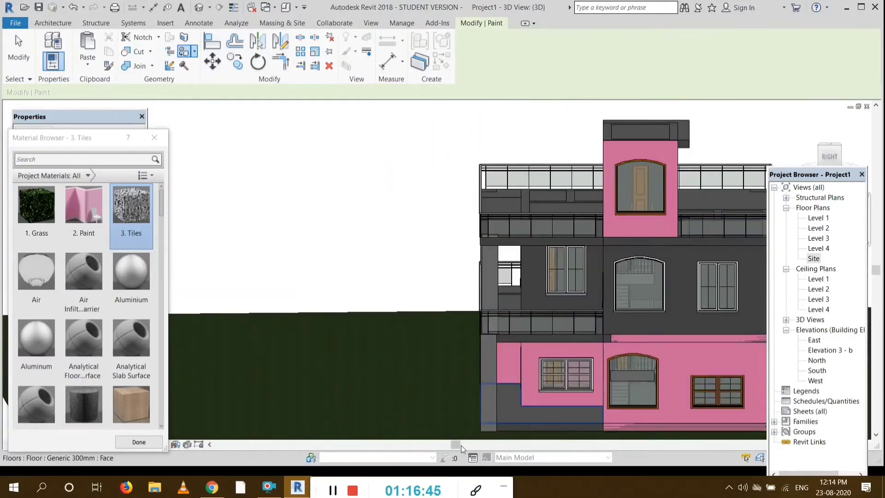
left_click(461, 446)
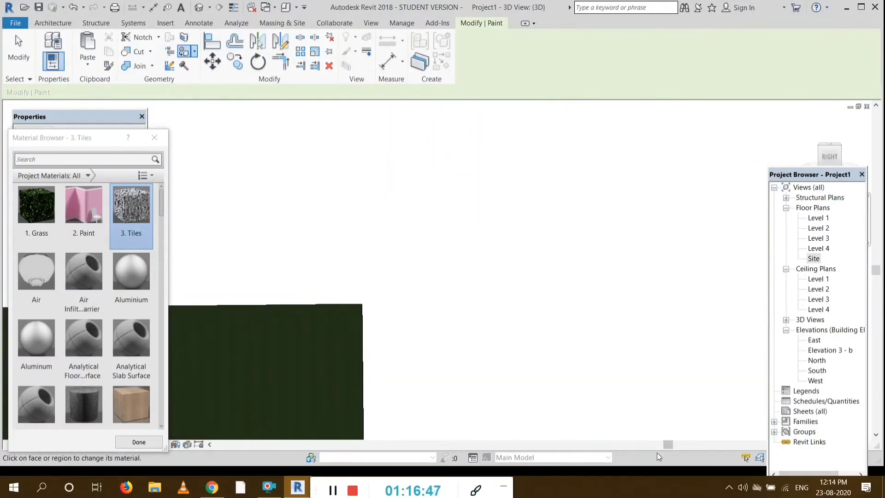
left_click_drag(668, 445, 474, 446)
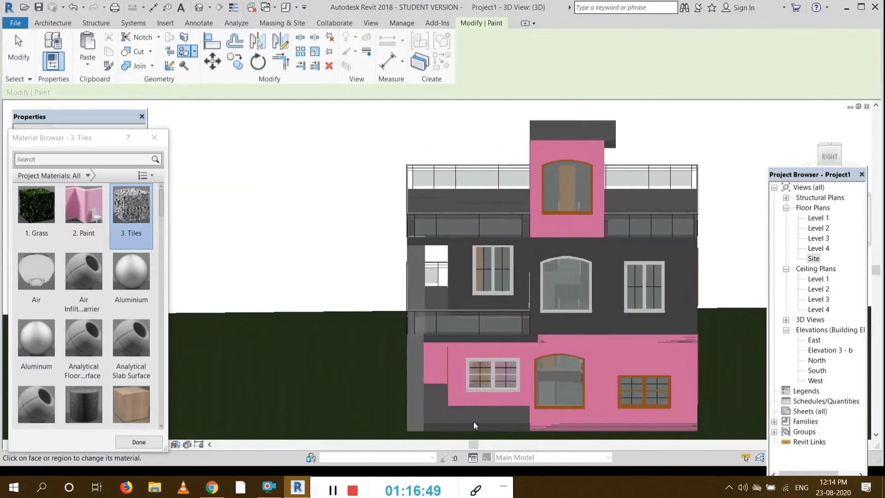
left_click(820, 152)
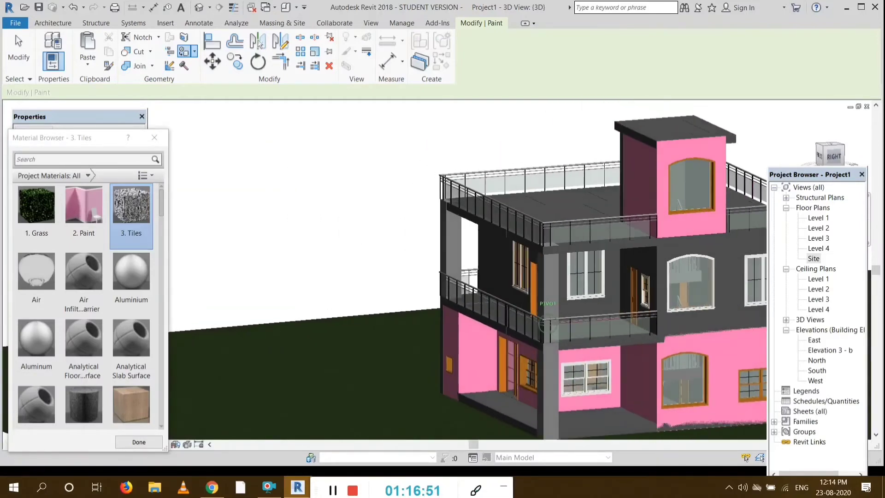
left_click_drag(471, 445, 530, 314)
left_click(530, 305)
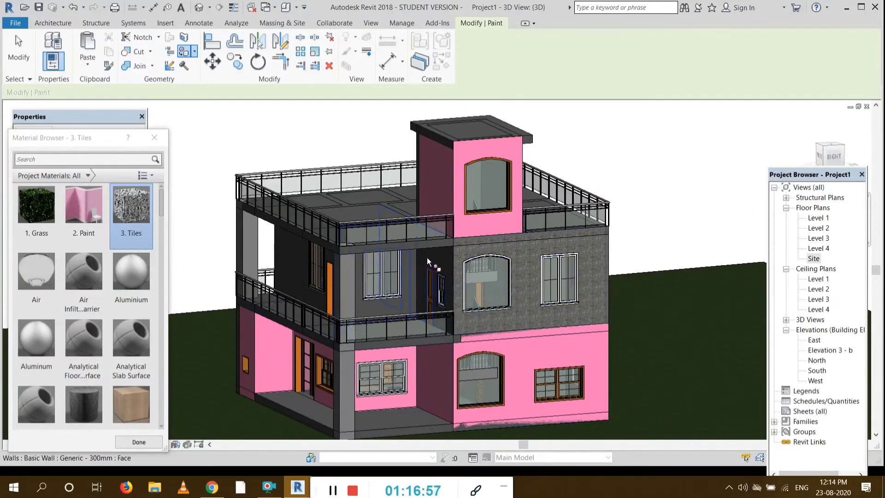
left_click(412, 293)
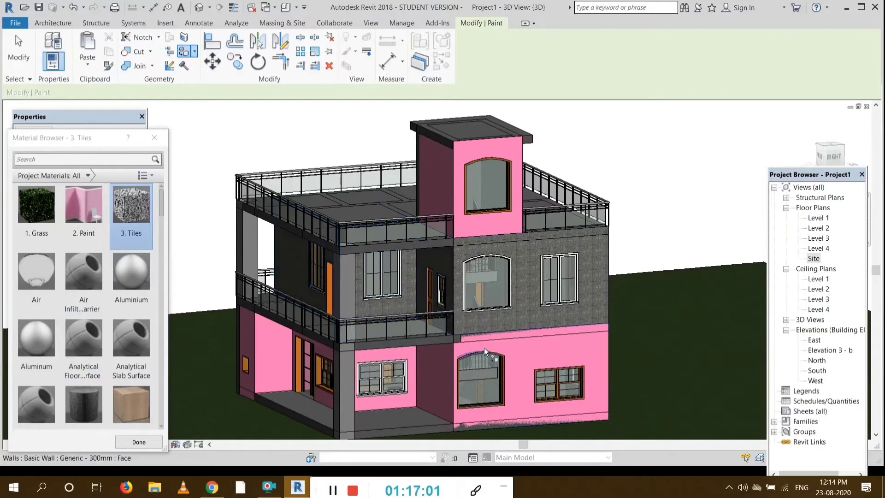
Paint the ground floor's right exterior wall and the blank front-facing porch wall beside it with 3. Tiles
left_click(820, 147)
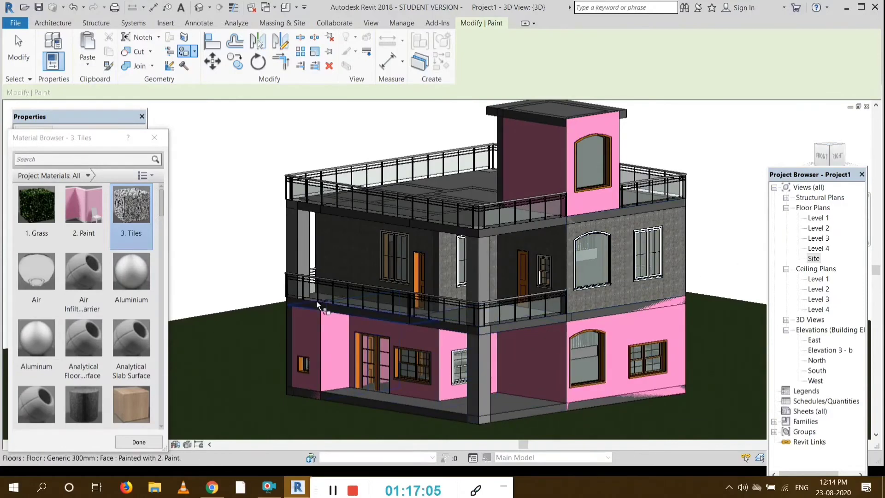
left_click(526, 355)
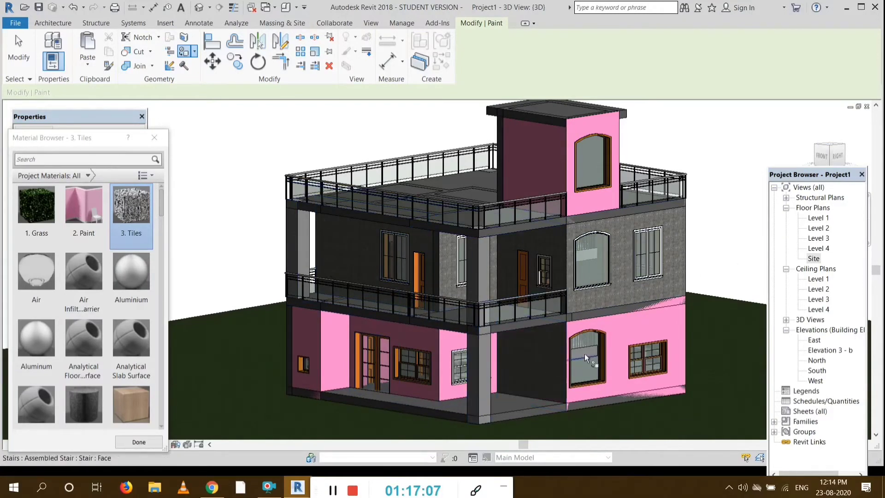
left_click(631, 319)
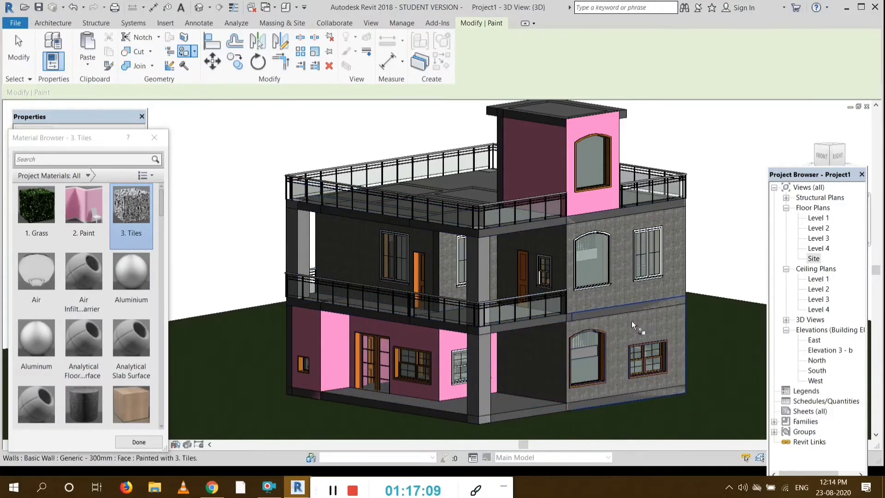
Paint the ground floor's entrance wall, the front wall with the small window and both right-facing porch walls with 3. Tiles
left_click(427, 340)
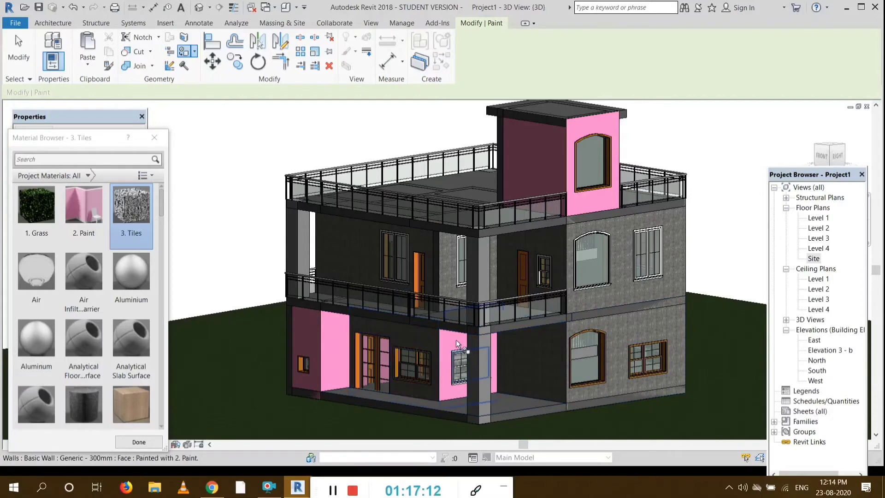
left_click(454, 339)
left_click(308, 337)
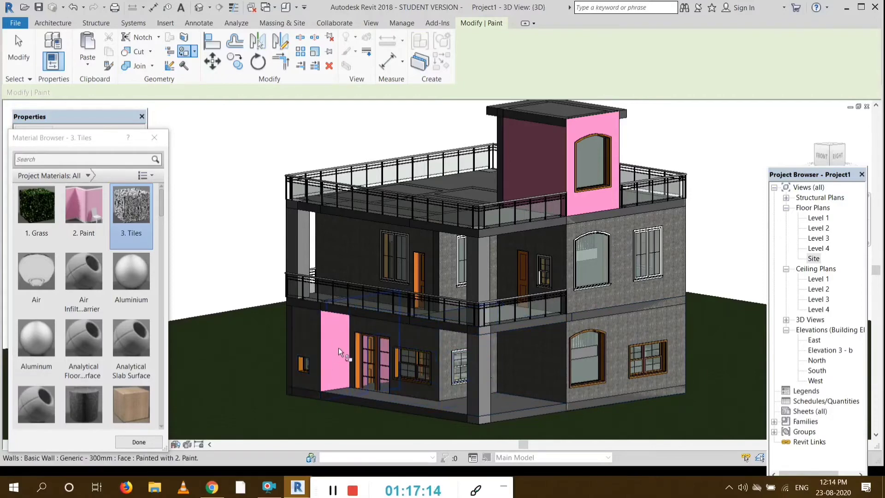
left_click(338, 347)
Paint the front and right faces of the rooftop stair tower with 3. Tiles
left_click(552, 147)
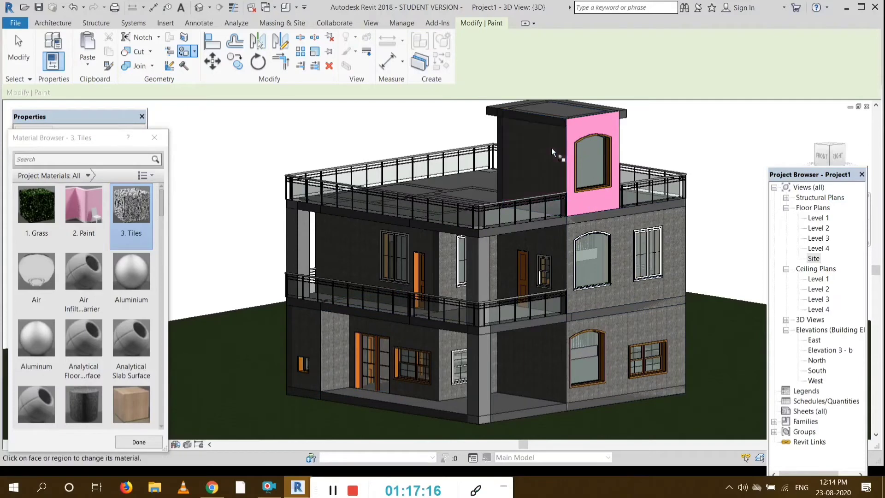
left_click(599, 157)
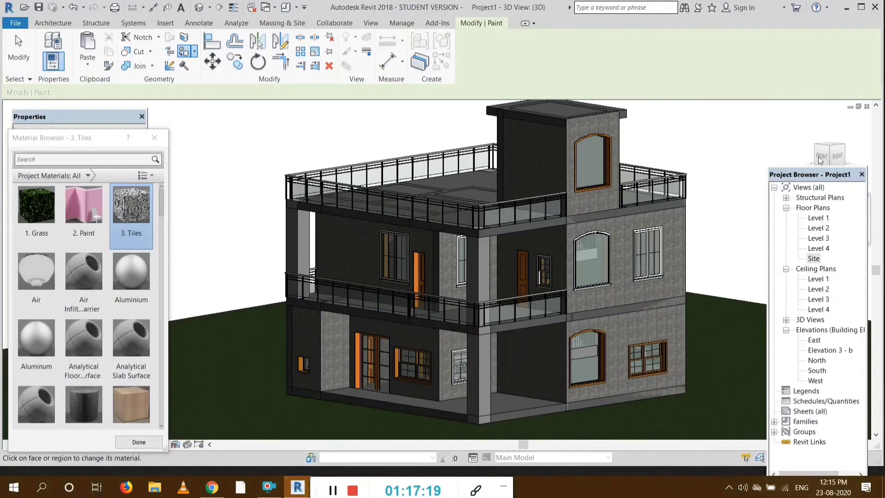
Paint the front and right faces of the corner column on both floors, and the far balcony column's right face, with 3. Tiles
left_click_drag(823, 147, 829, 141)
left_click(516, 250)
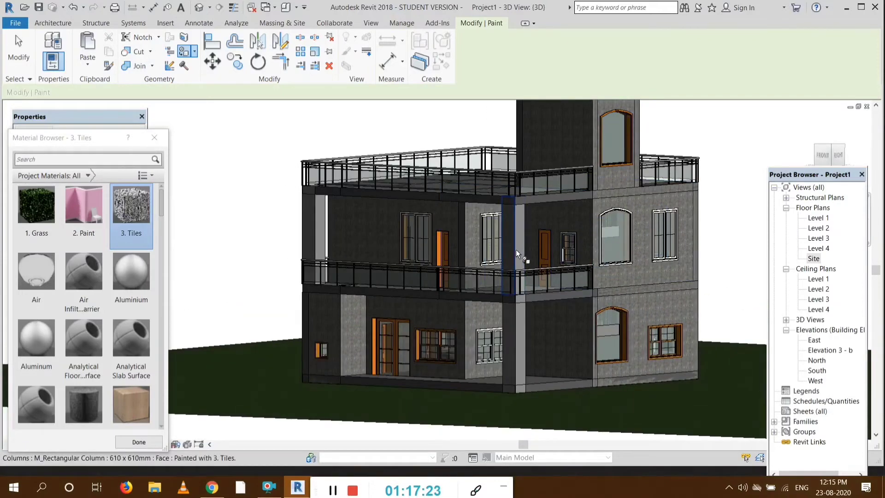
left_click(511, 340)
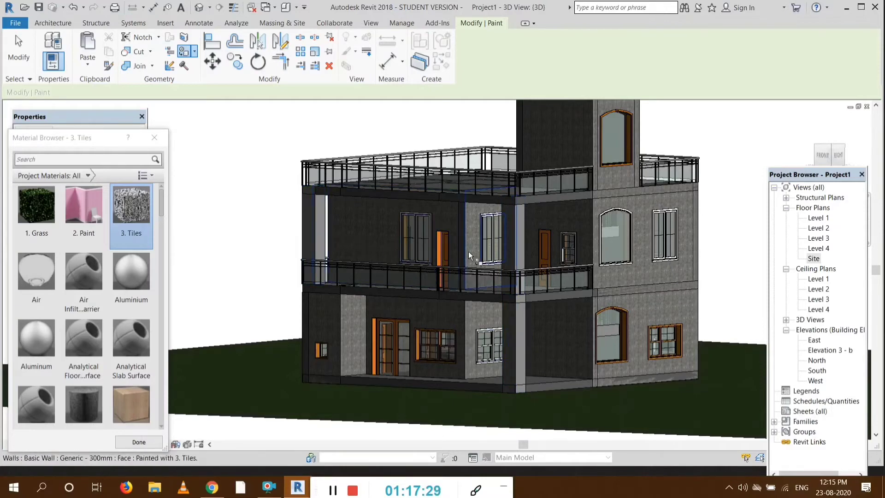
left_click(825, 151)
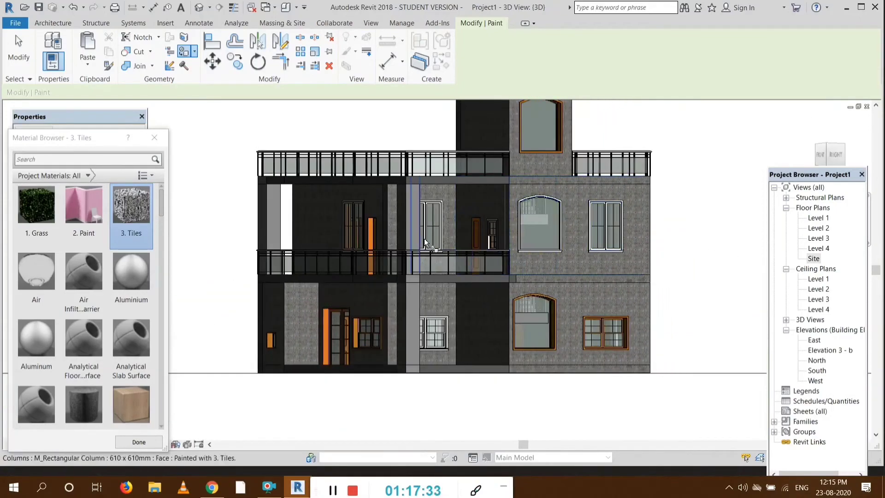
left_click(414, 234)
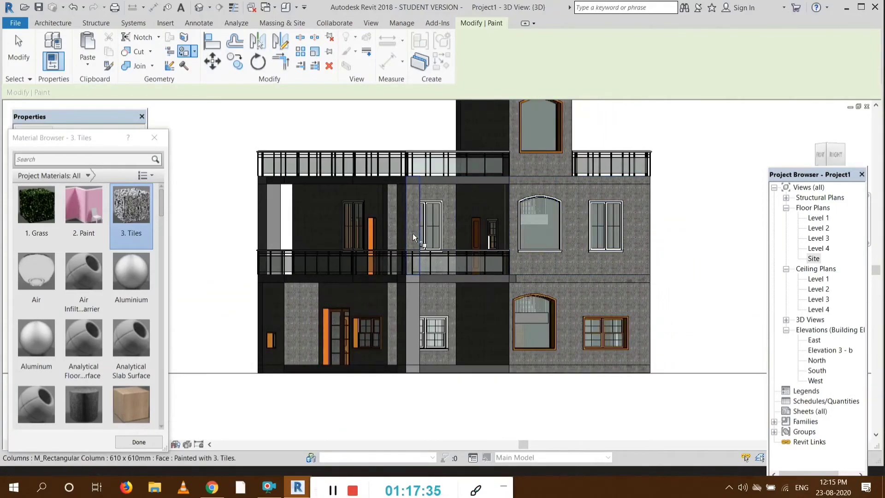
left_click(274, 226)
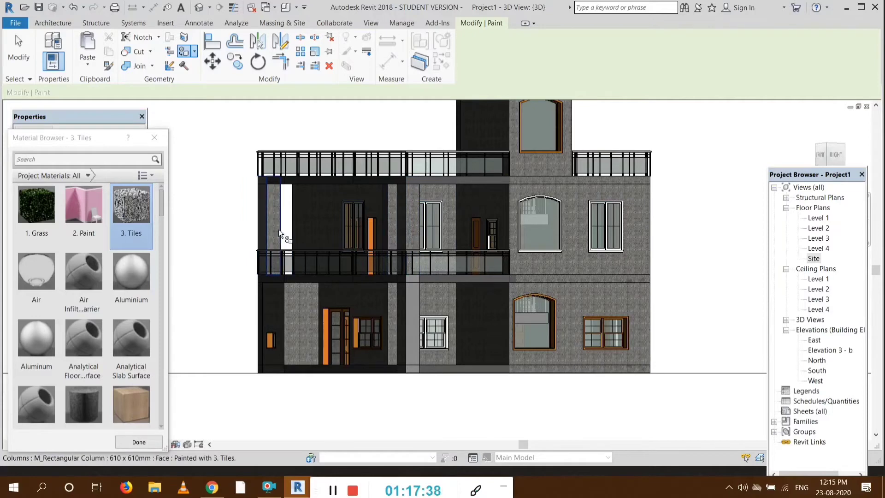
left_click(414, 314)
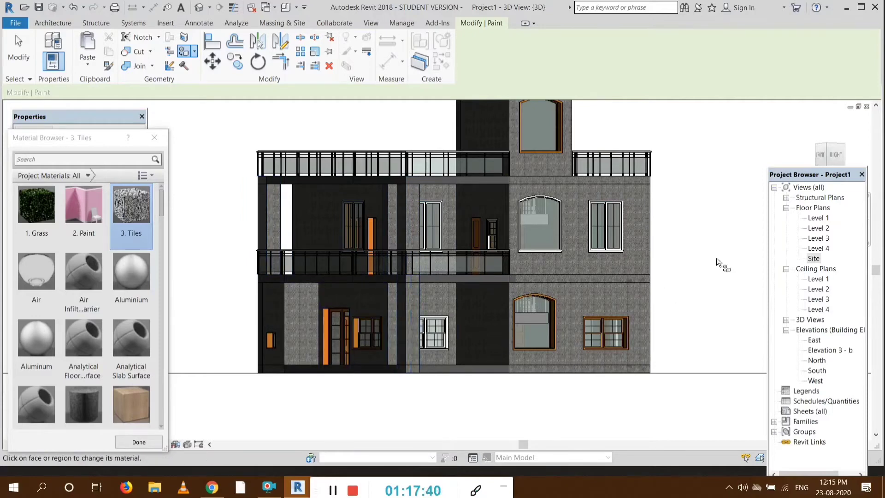
Paint the stair tower's back face, the rear-facing balcony column and the left-facing recessed balcony wall with 3. Tiles
left_click(837, 139)
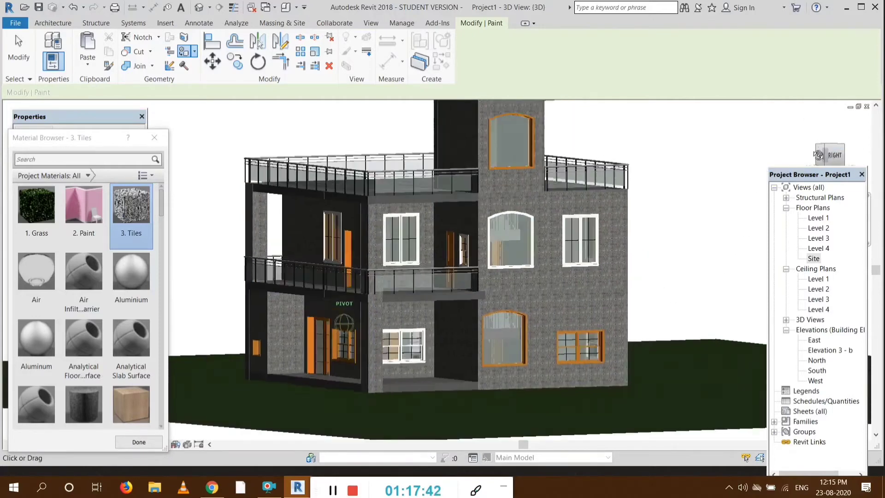
left_click_drag(830, 155, 784, 168)
left_click(278, 198)
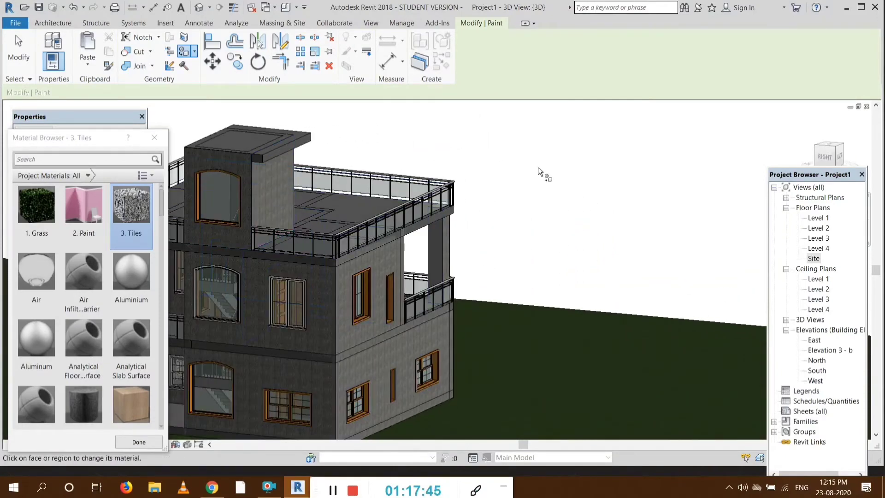
left_click(436, 258)
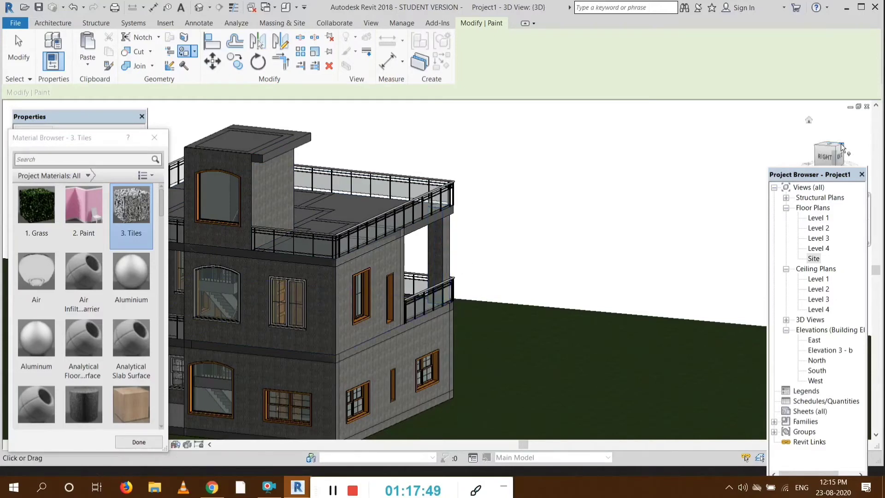
mouse_move(820, 147)
left_mouse_down()
mouse_move(784, 171)
mouse_move(761, 148)
left_mouse_up()
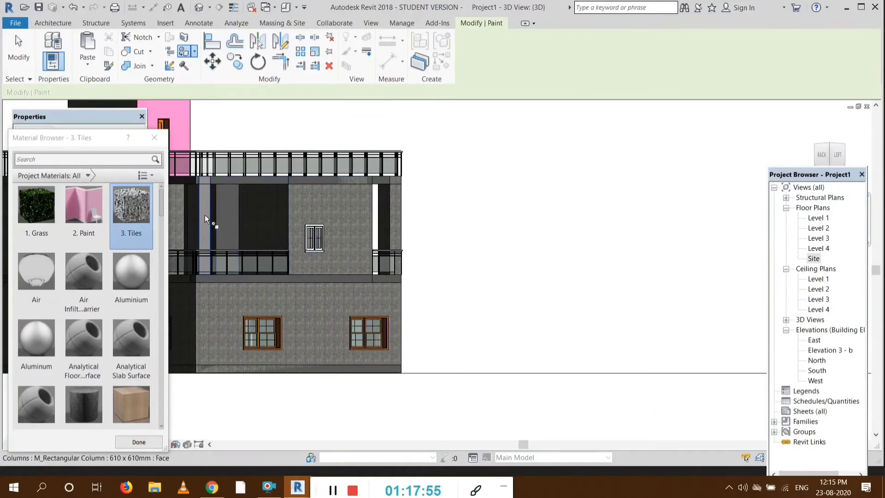
left_click(844, 146)
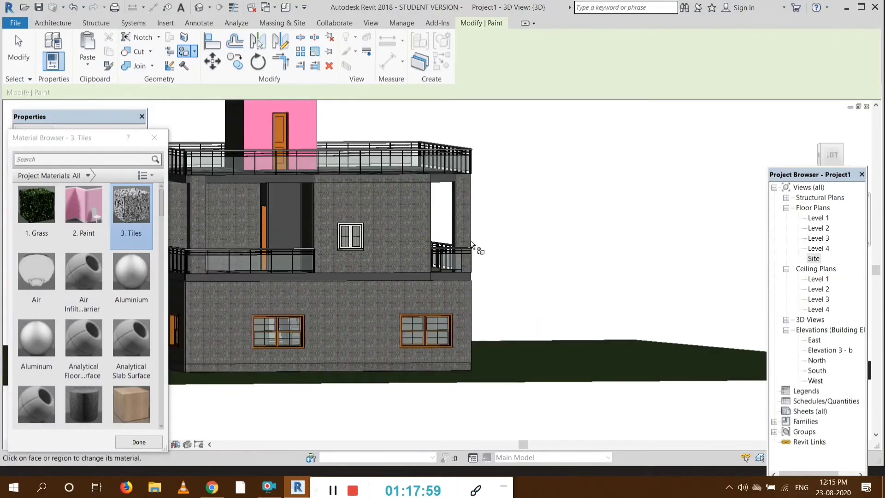
left_click(290, 244)
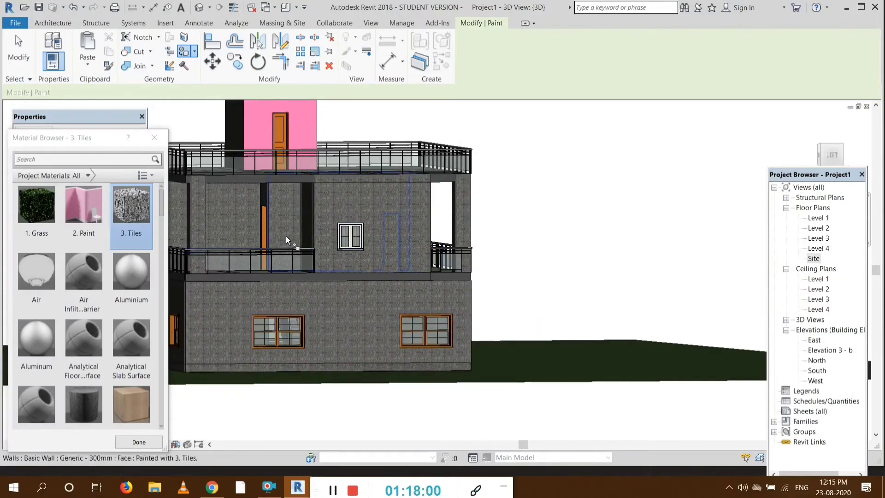
Paint the front face of the upper floor's left balcony column with 3. Tiles
left_click(829, 152)
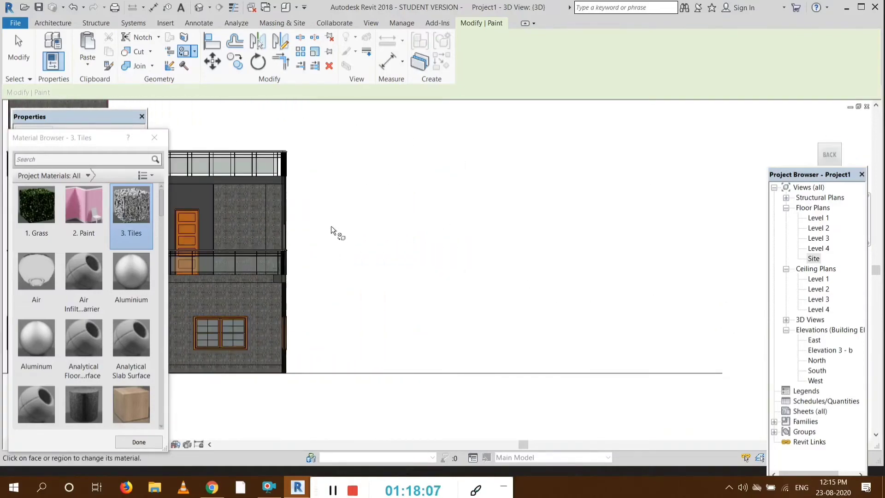
left_click(819, 152)
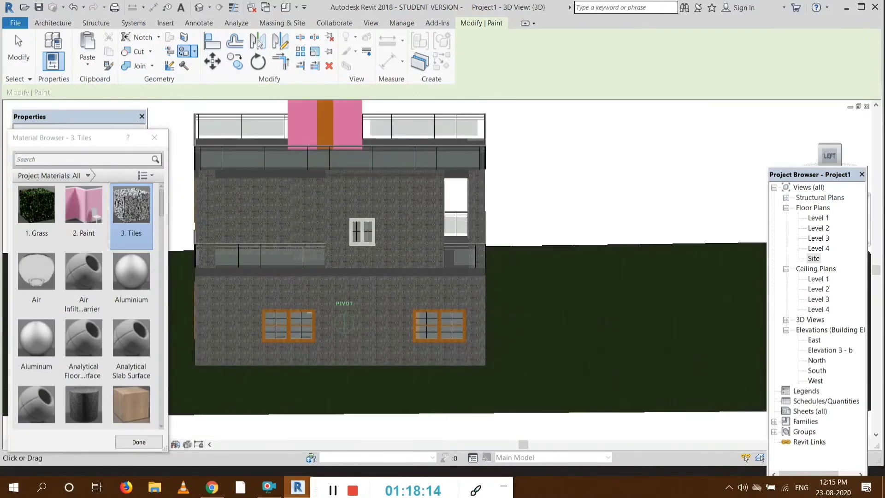
left_click(829, 149)
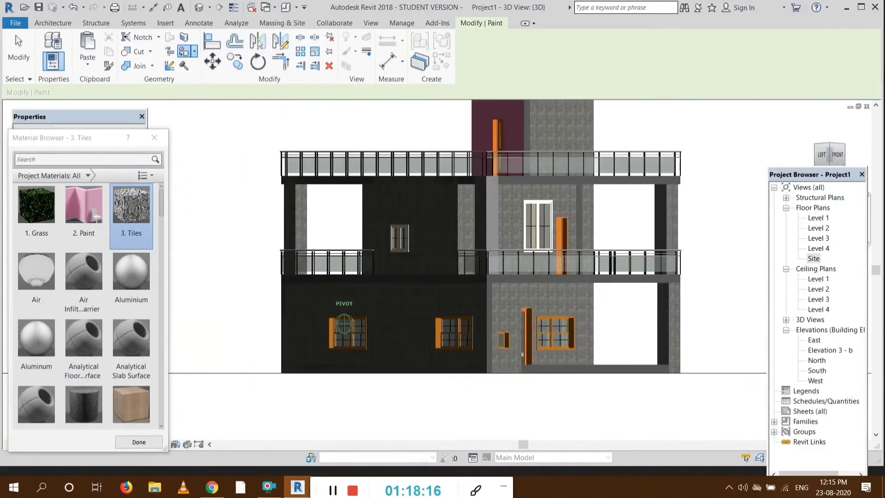
left_click(823, 154)
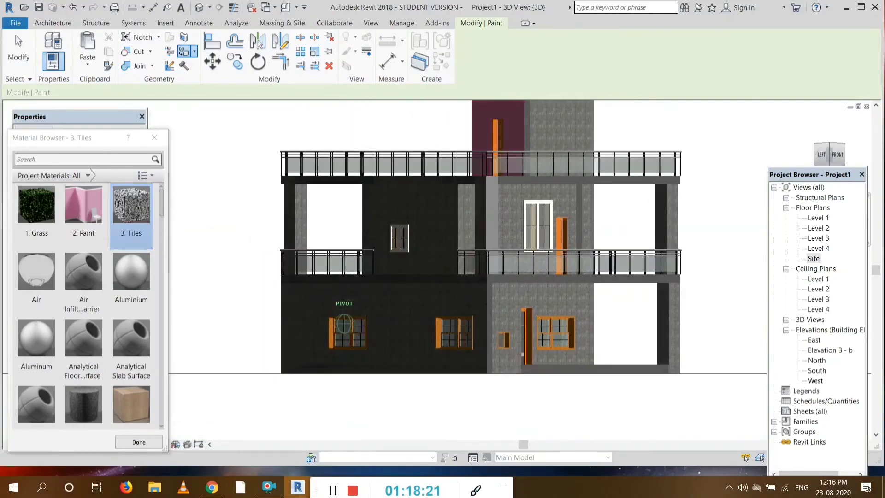
left_click(837, 155)
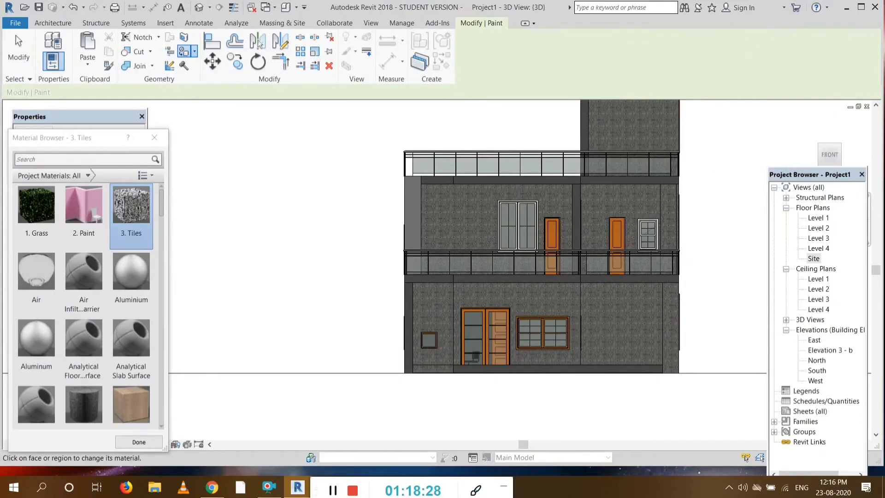
middle_click_drag(341, 313, 344, 324, "shift")
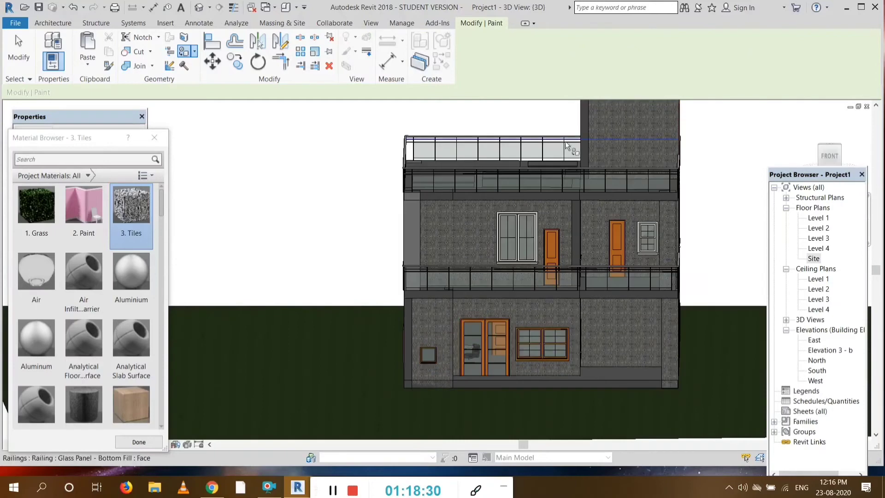
left_click(410, 243)
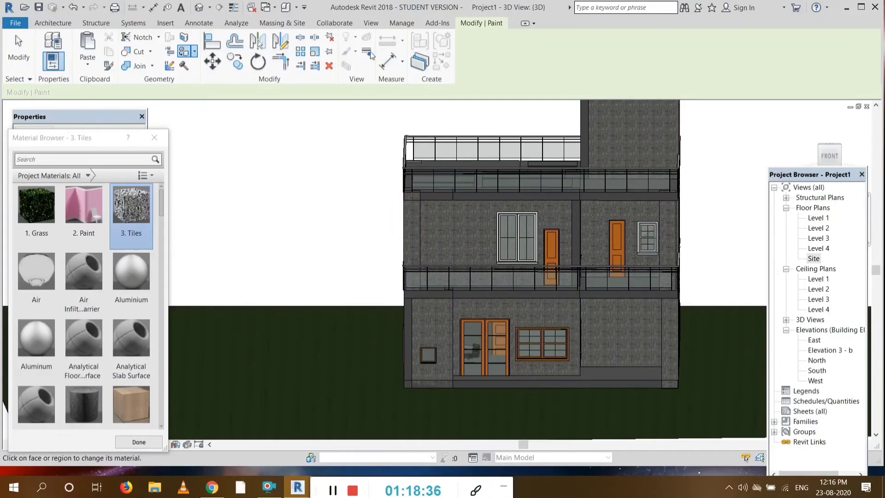
Create a new project material and name it 4. Flooring
left_click(401, 23)
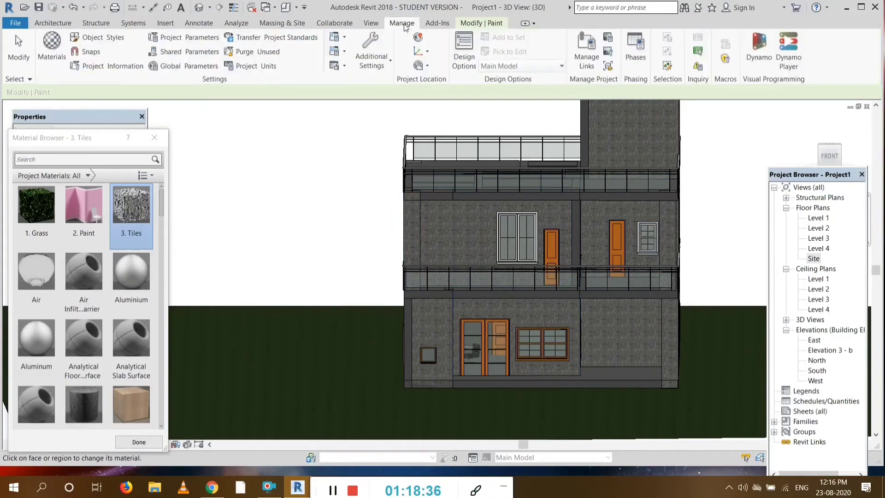
left_click(53, 43)
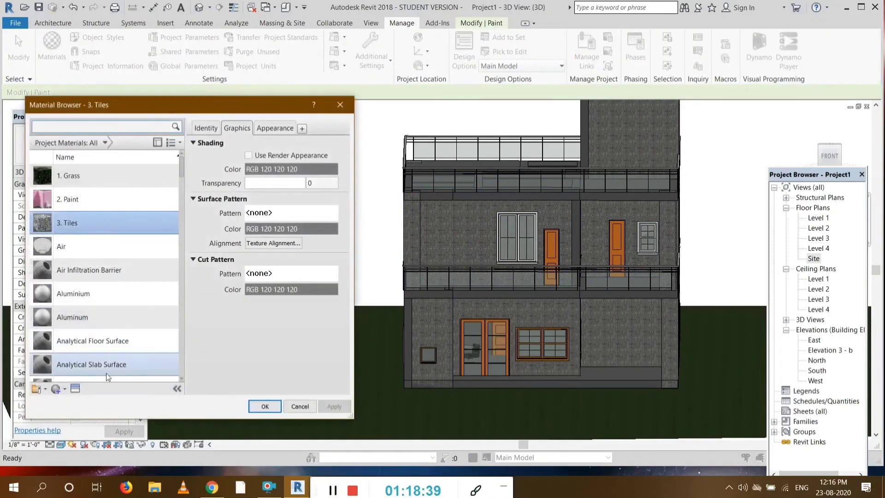
left_click(58, 394)
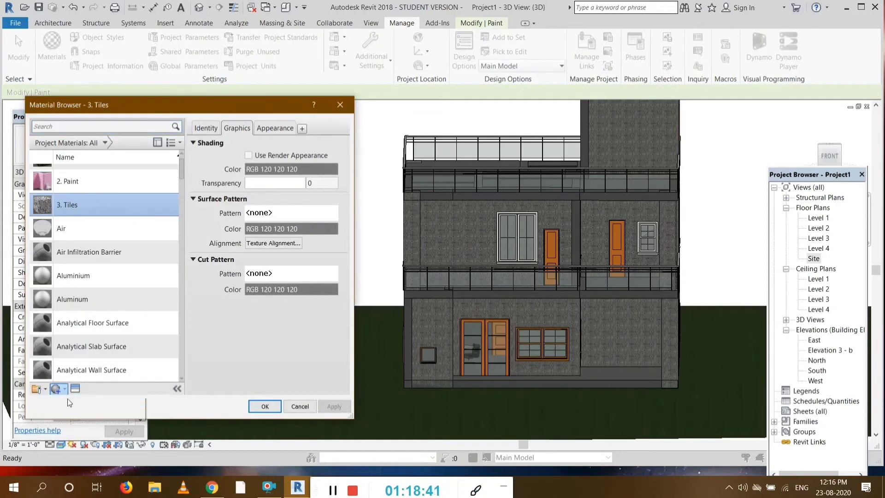
left_click(68, 399)
right_click(106, 253)
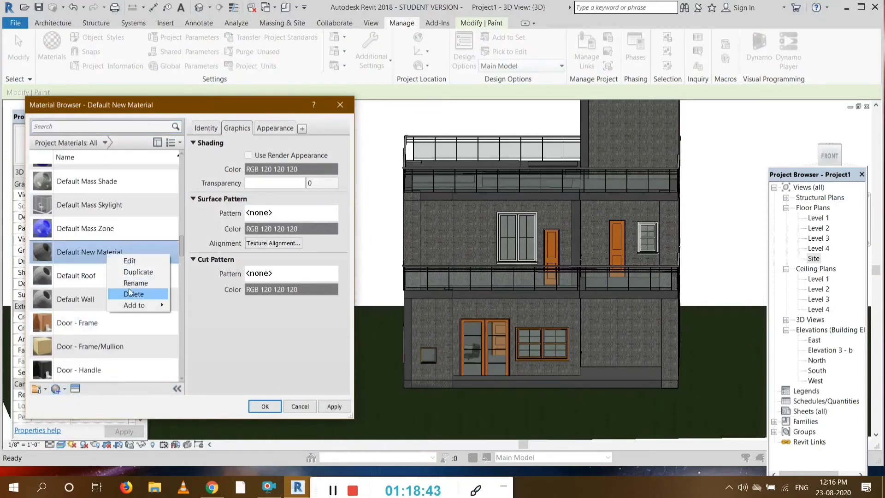
left_click(126, 282)
key("BackSpace")
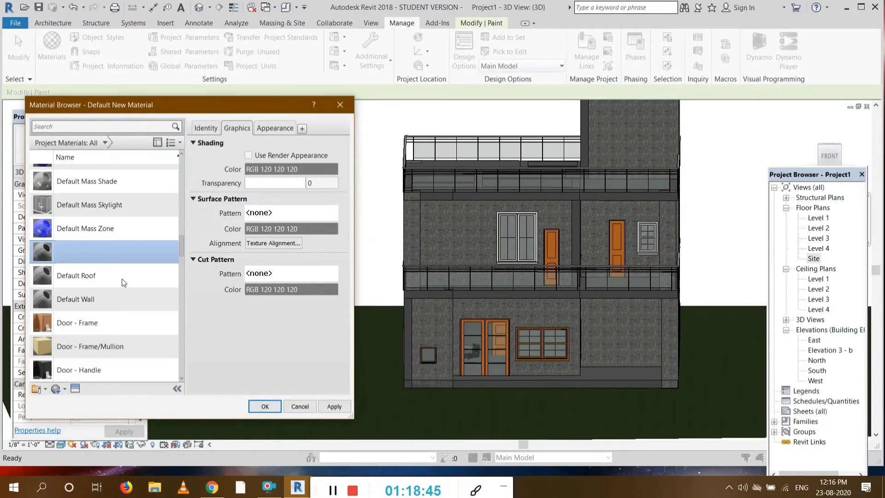
type("4. Floor")
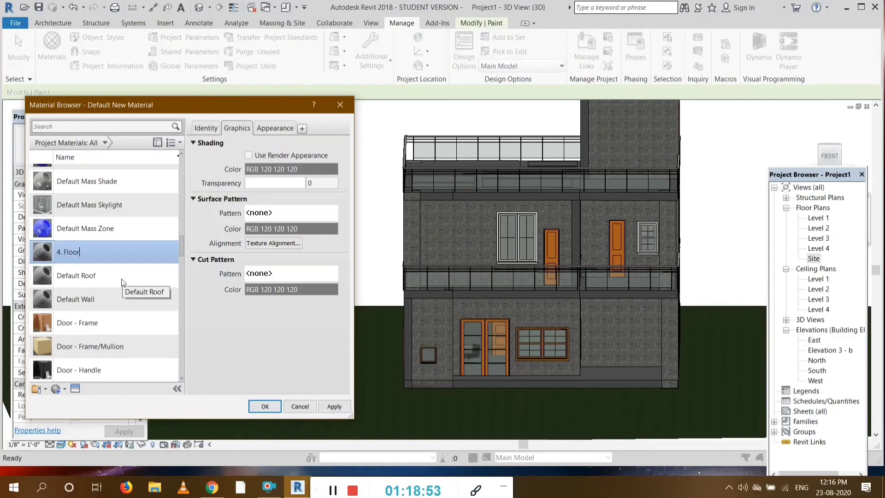
type("ing")
key("Return")
Open the asset browser from the material browser and expand the Flooring category of the Appearance Library
scroll(167, 370, "down", 1)
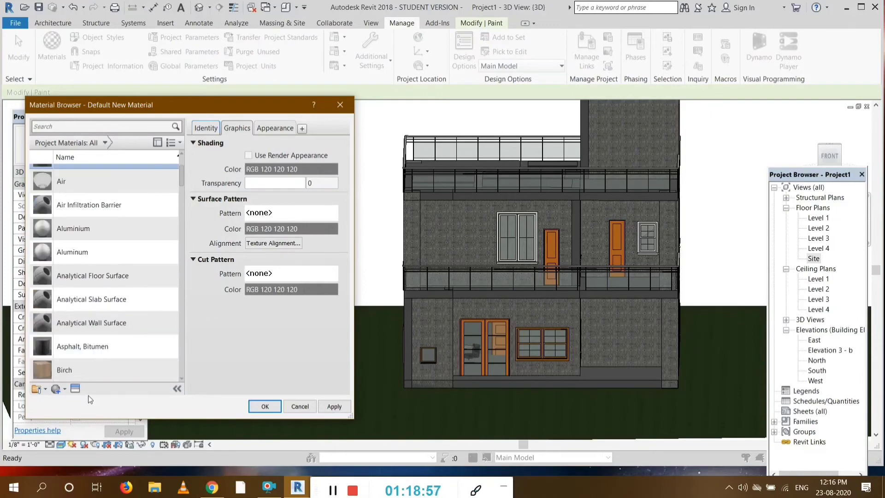
left_click(75, 388)
double_click(562, 186)
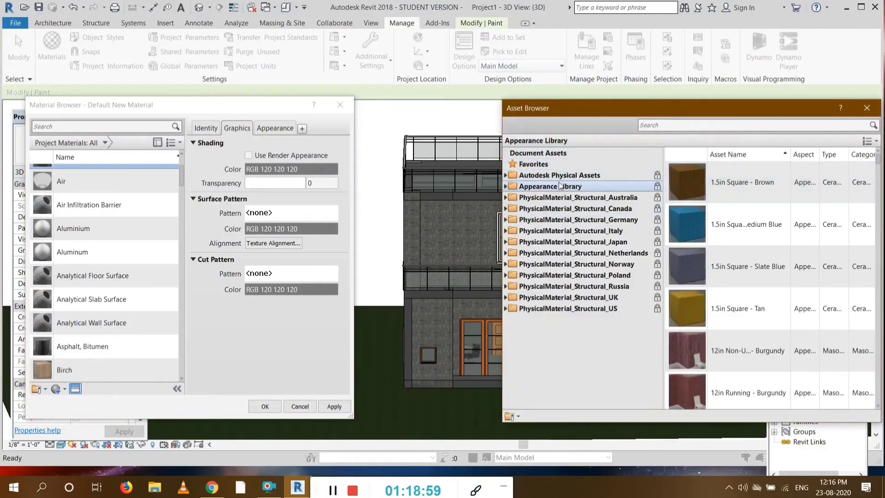
scroll(529, 300, "down", 1)
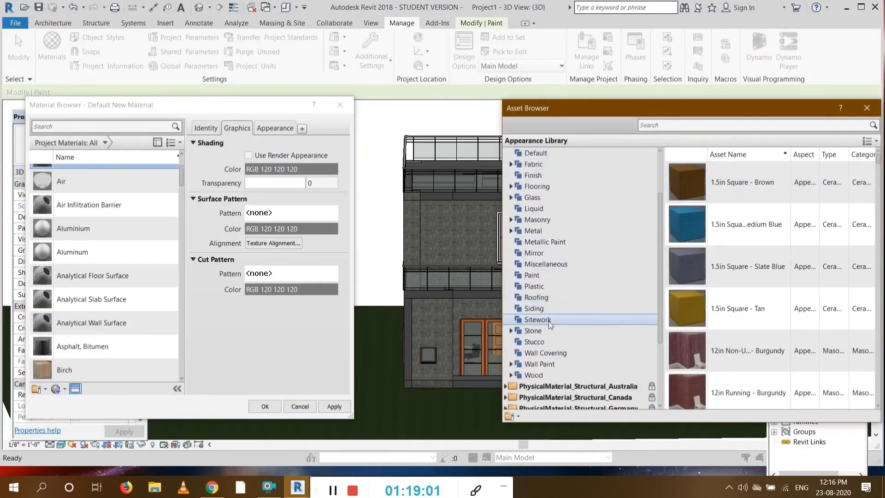
double_click(538, 187)
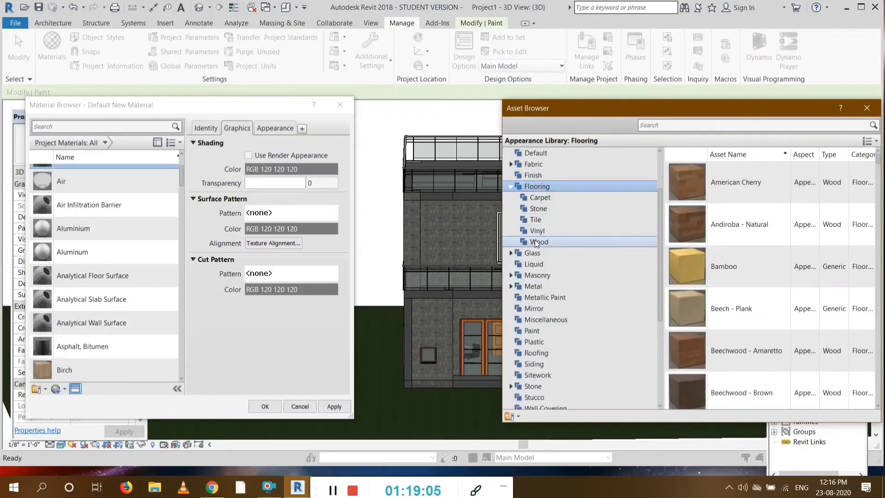
Browse the Stone, Tile, Vinyl and Wood flooring appearances for a suitable finish
left_click(539, 209)
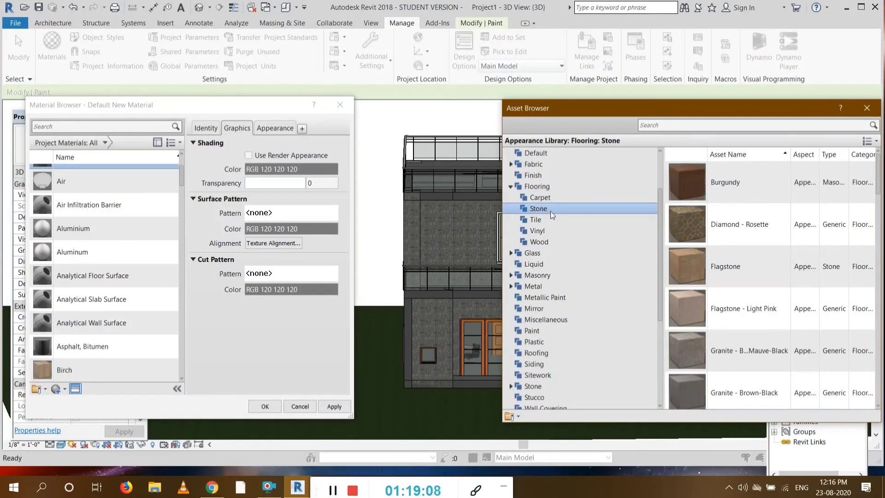
left_click(536, 221)
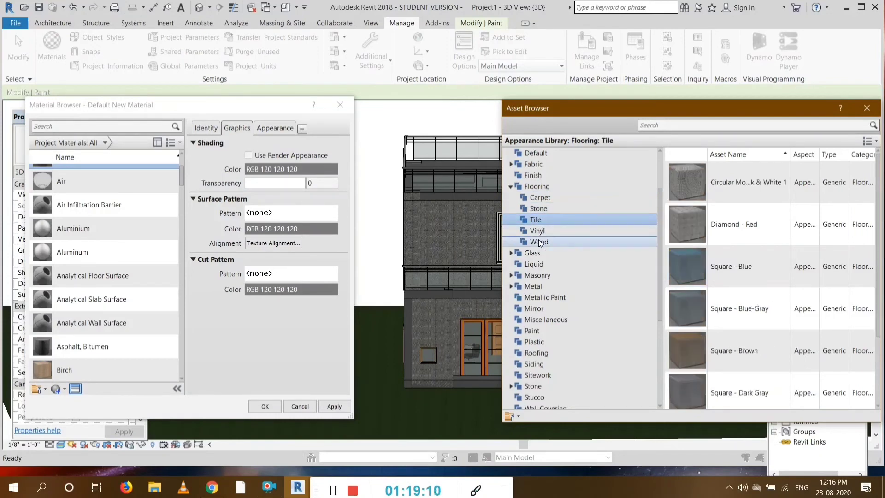
scroll(738, 305, "down", 2)
left_click(556, 232)
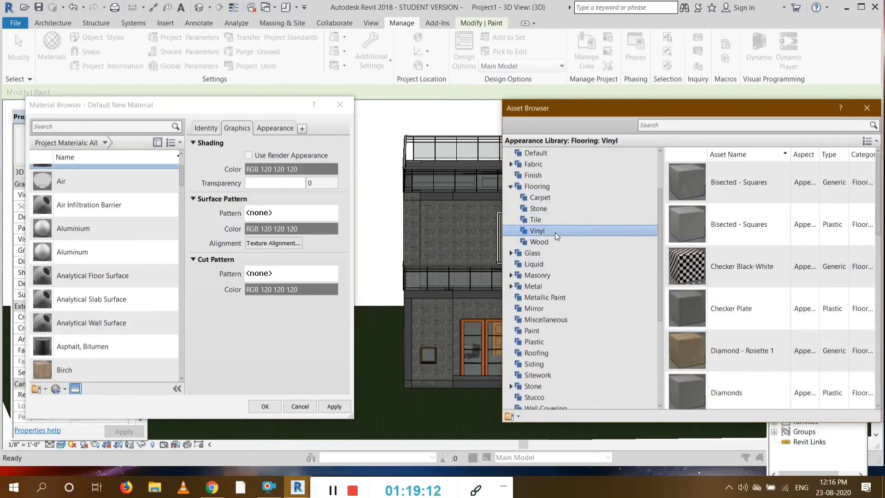
left_click(549, 242)
scroll(744, 288, "down", 10)
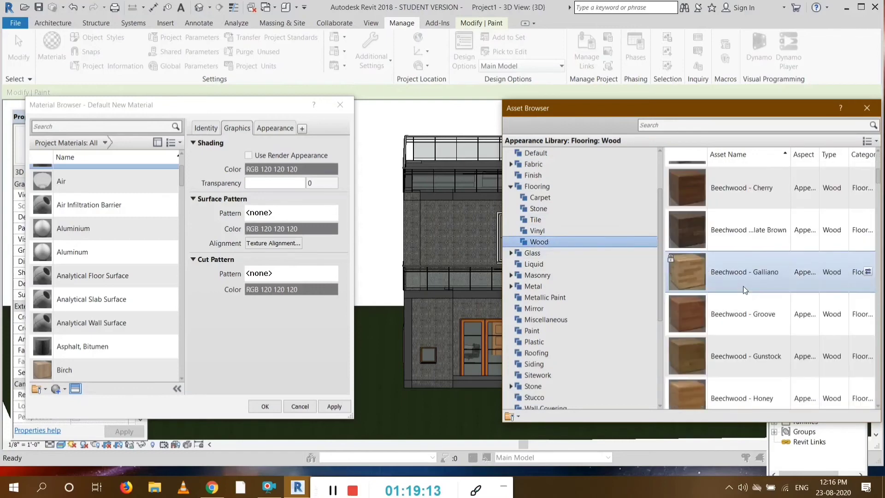
scroll(742, 285, "down", 10)
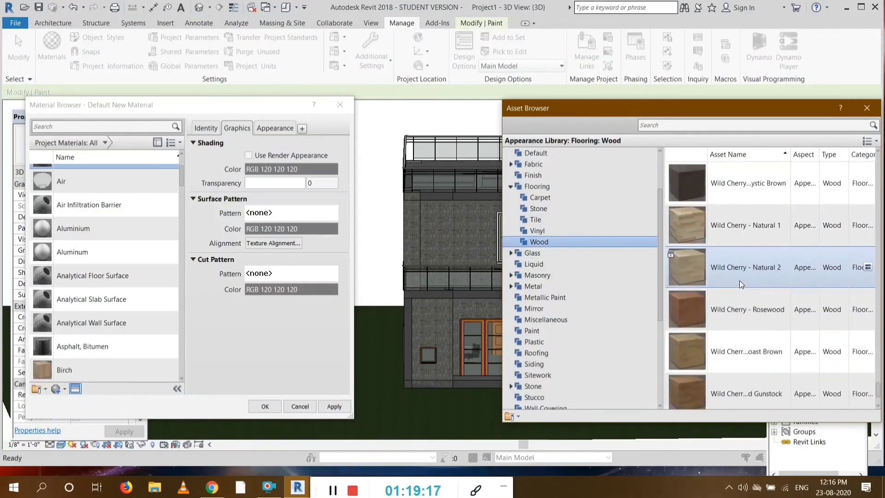
scroll(740, 280, "down", 2)
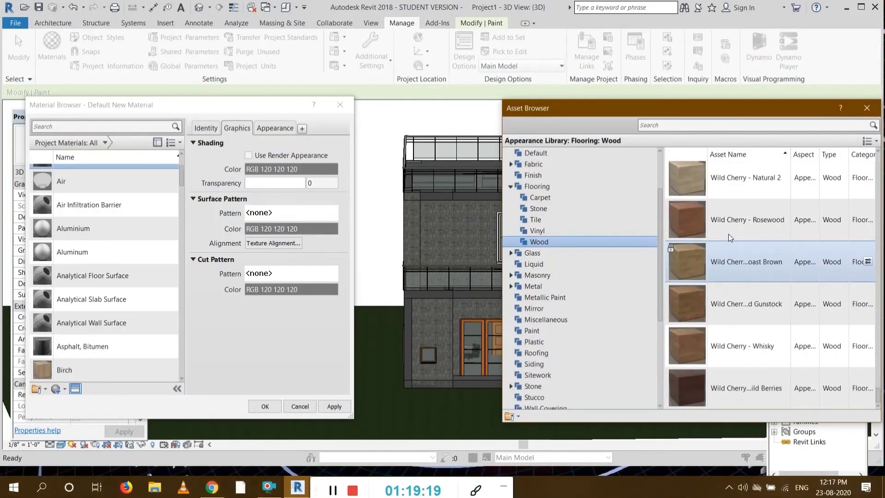
scroll(729, 233, "up", 10)
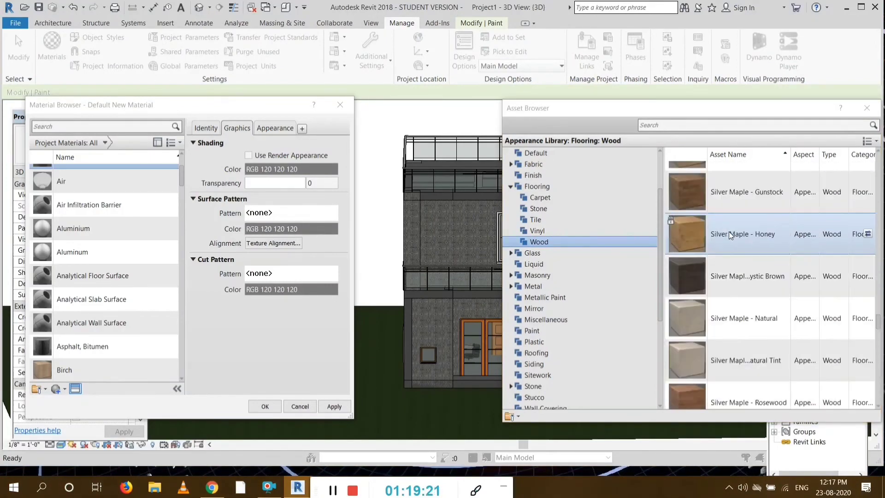
scroll(697, 203, "up", 5)
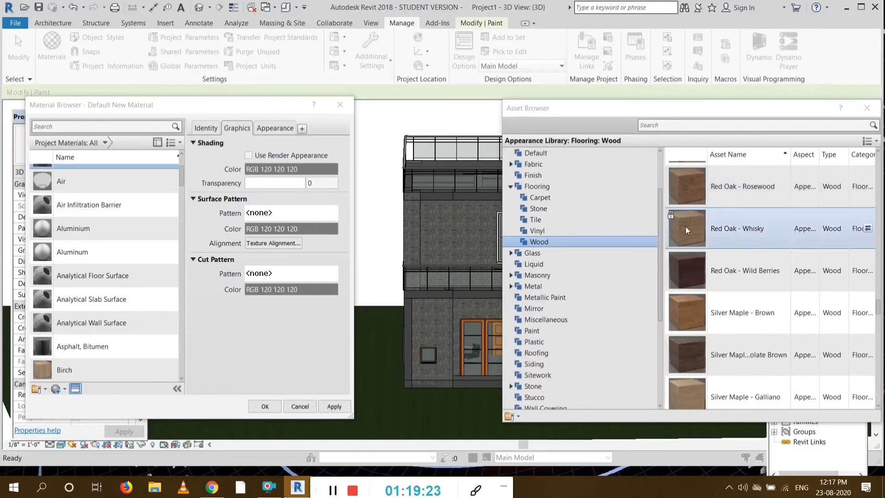
Assign the Mosaic appearance from the Vinyl flooring category to the 4. Flooring material and save the material changes
left_click(538, 210)
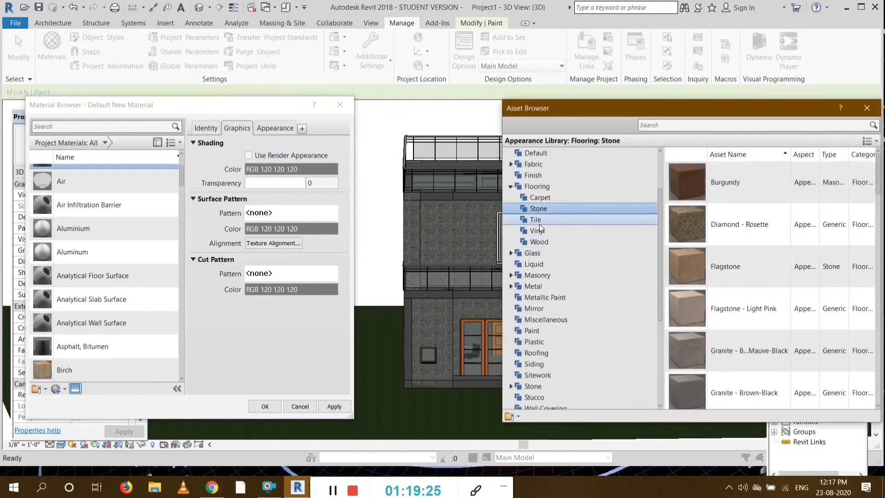
left_click(536, 220)
left_click(540, 230)
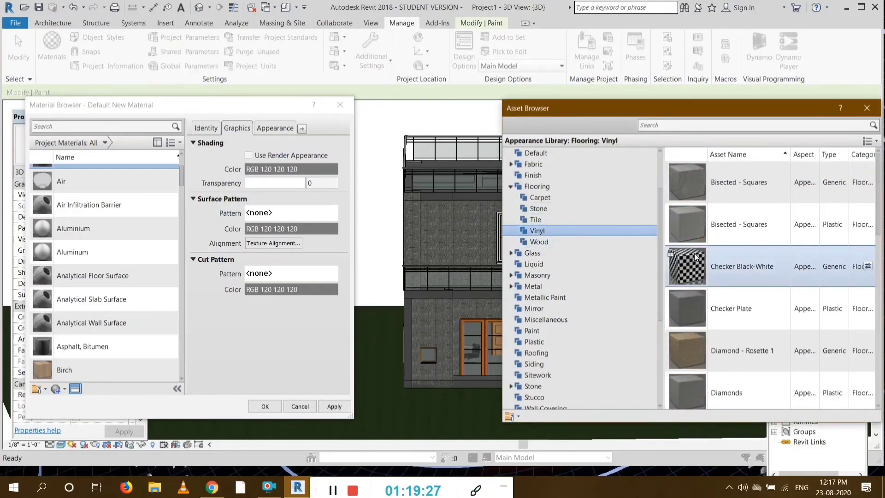
scroll(694, 253, "down", 6)
double_click(682, 247)
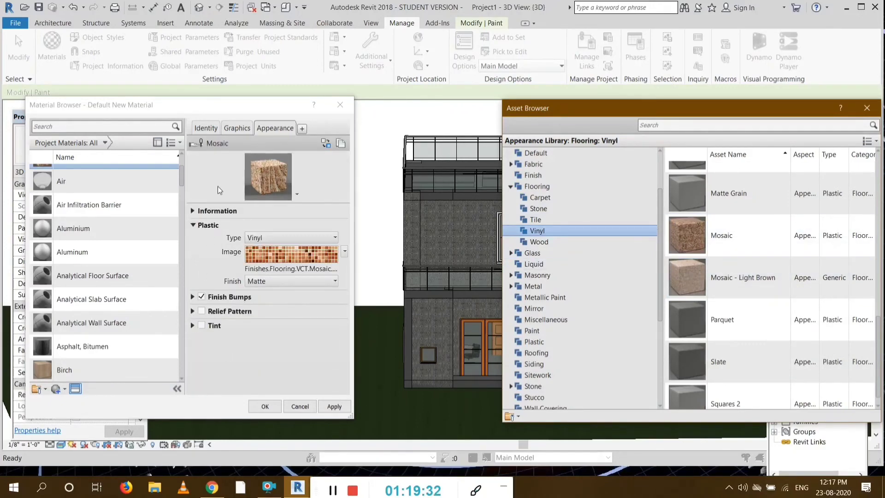
scroll(157, 239, "up", 4)
left_click(140, 244)
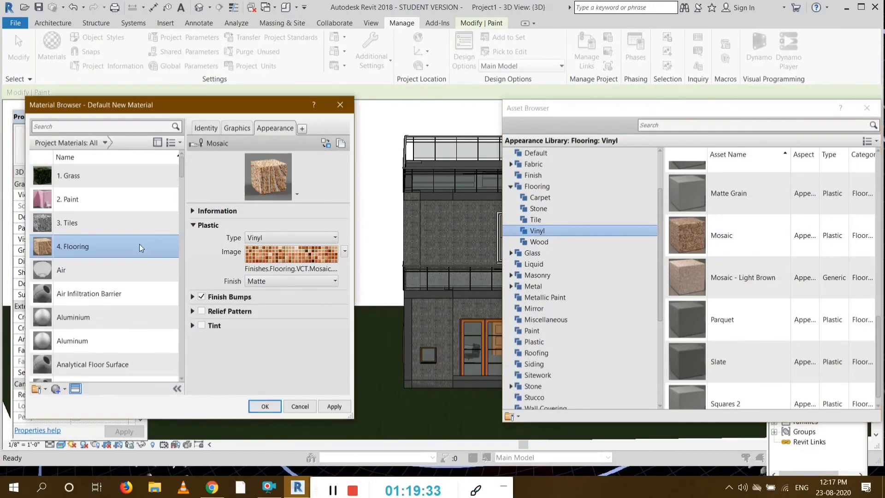
left_click(264, 406)
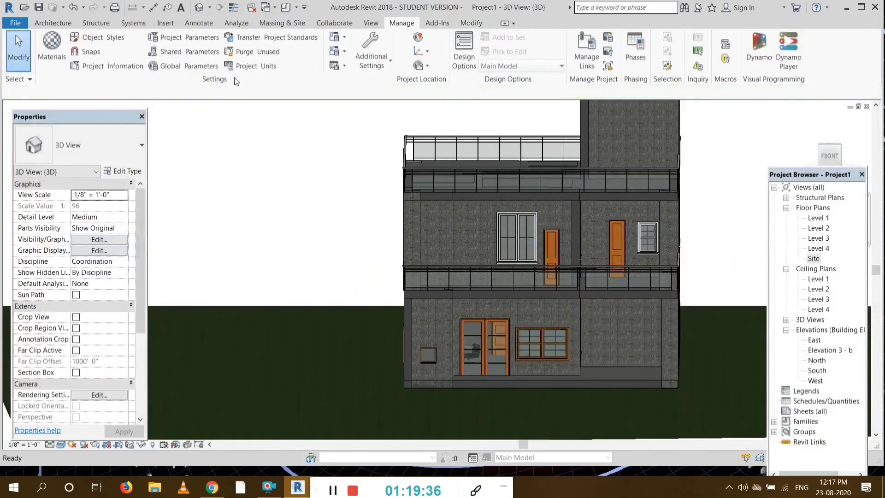
Paint the terrace's main floor face and its front-right section with the 4. Flooring material
left_click(475, 23)
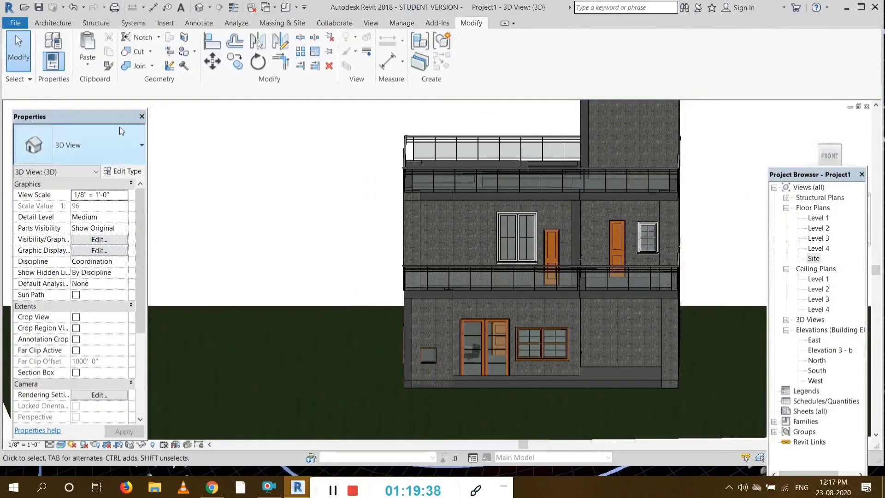
left_click(190, 54)
left_click(37, 274)
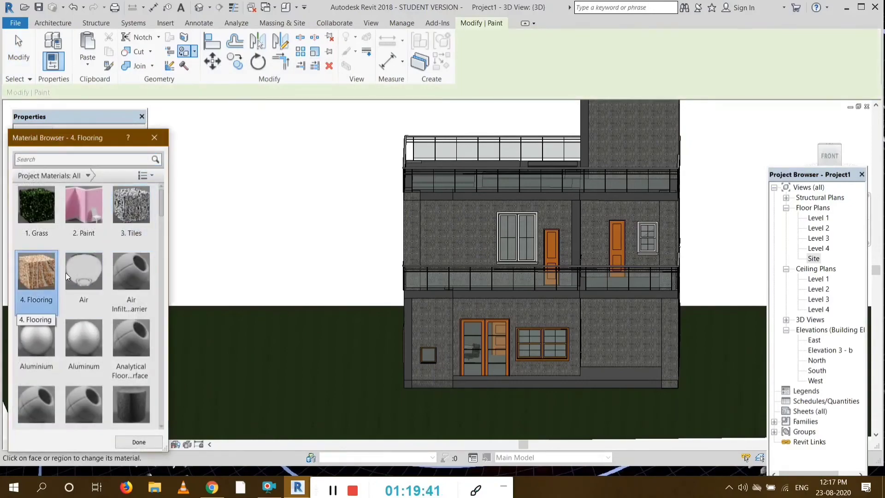
left_click(827, 152)
left_click(526, 235)
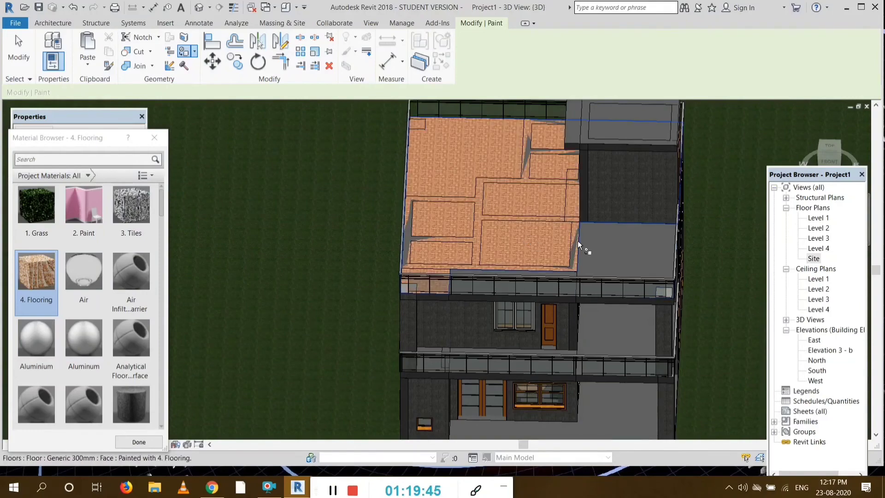
left_click(599, 242)
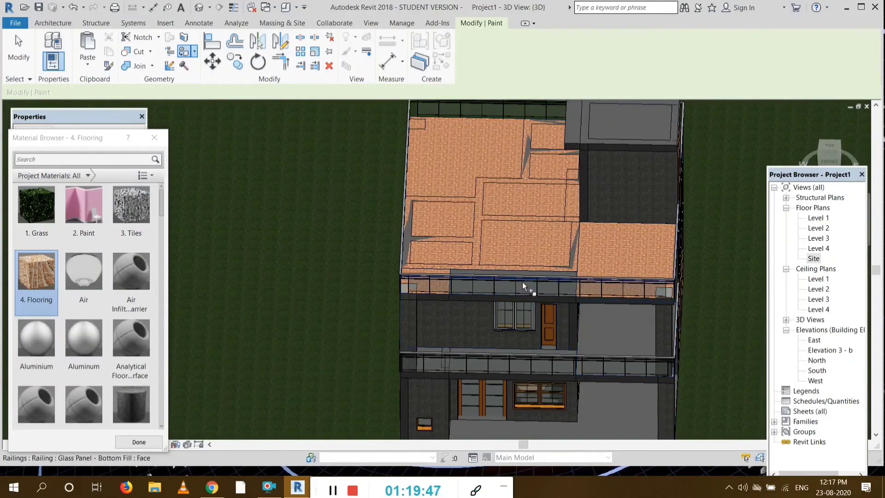
Paint the upper floor's front-right balcony floor and the ground-floor porch floor with 4. Flooring
left_click(822, 159)
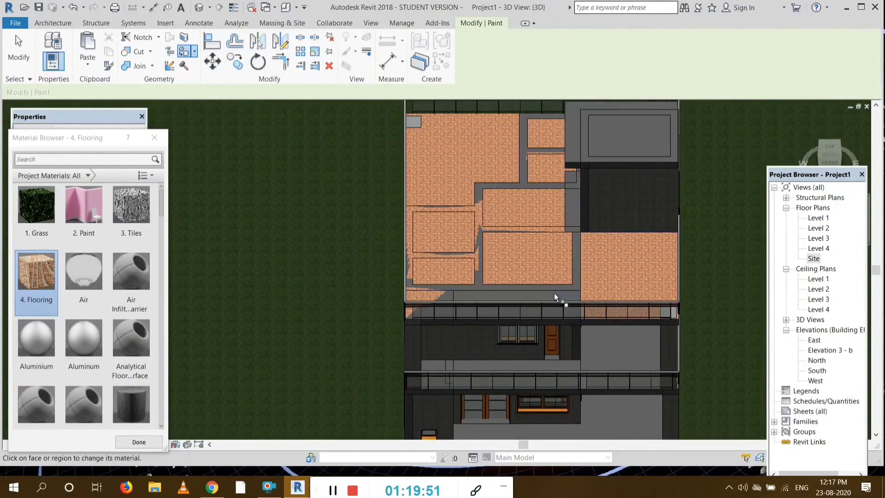
left_click(641, 350)
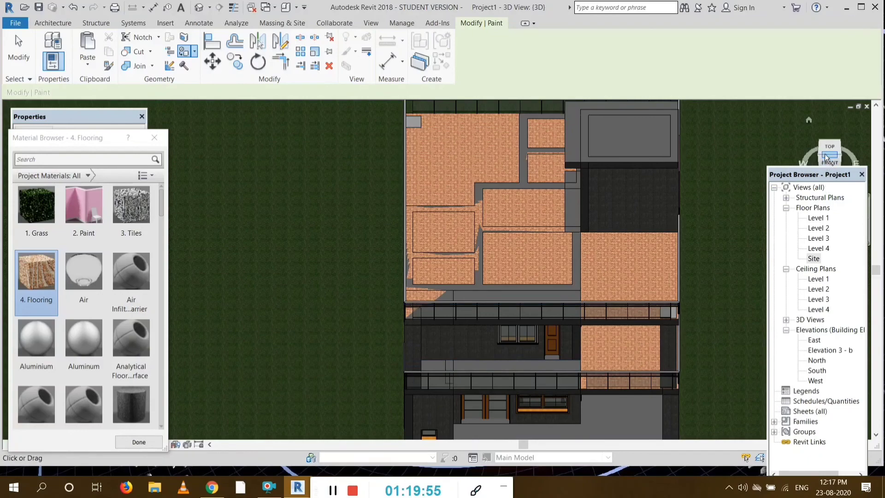
mouse_move(820, 158)
left_mouse_down()
mouse_move(792, 152)
mouse_move(788, 134)
mouse_move(793, 146)
mouse_move(819, 134)
left_mouse_up()
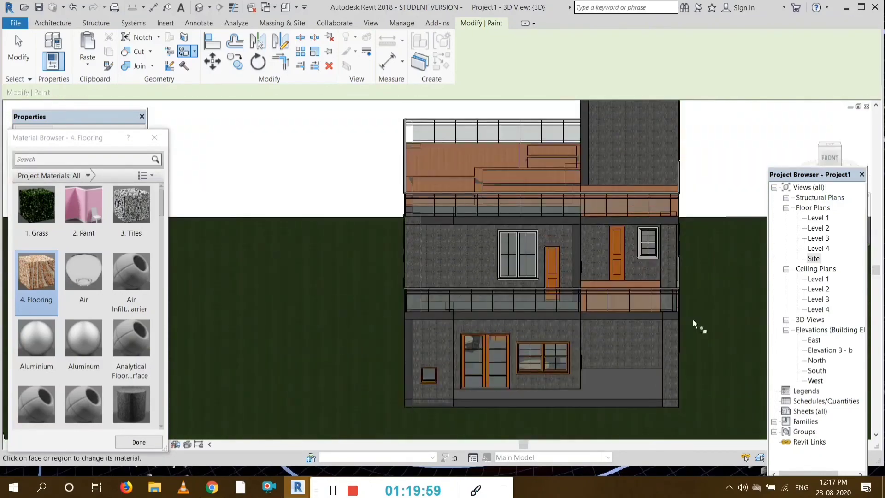
left_click(635, 378)
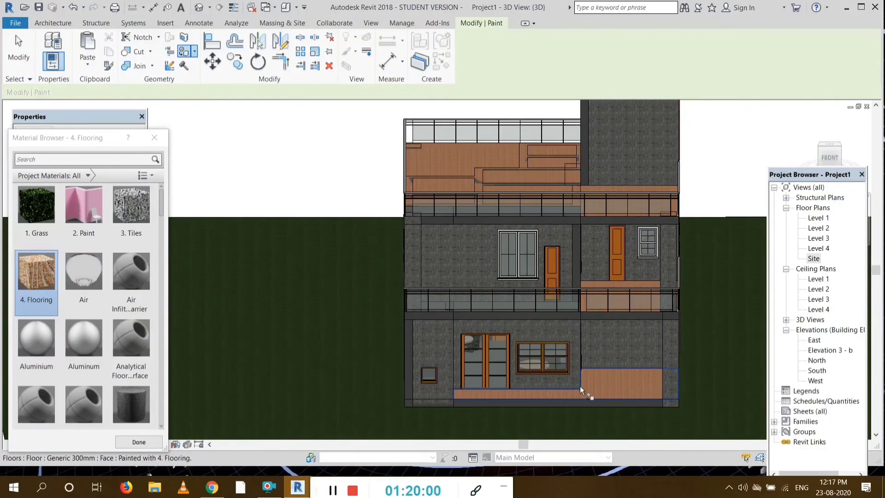
Paint the upper floor's front-left and left-side balcony floors and the unpainted strip along the terrace's front edge with 4. Flooring
left_click(824, 152)
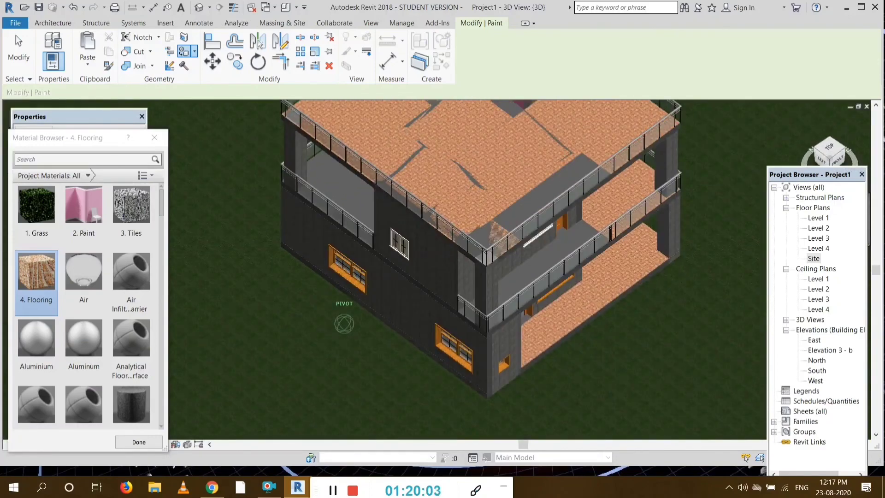
left_click(549, 261)
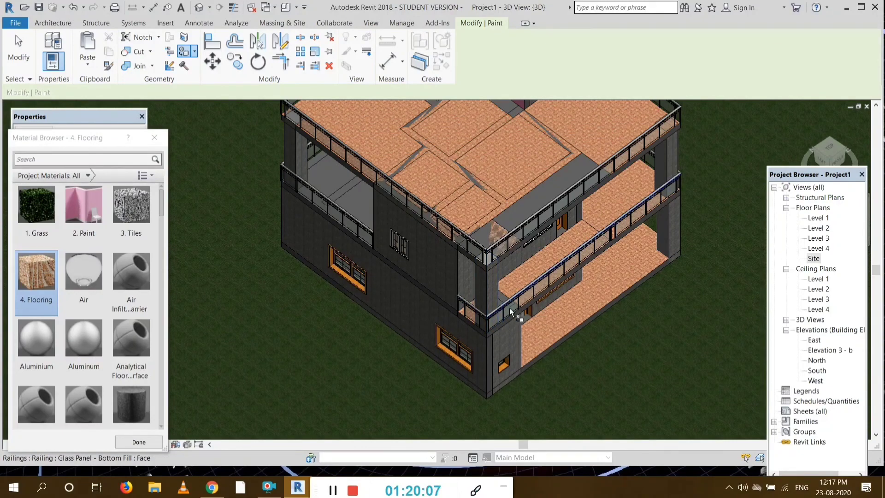
left_click(824, 159)
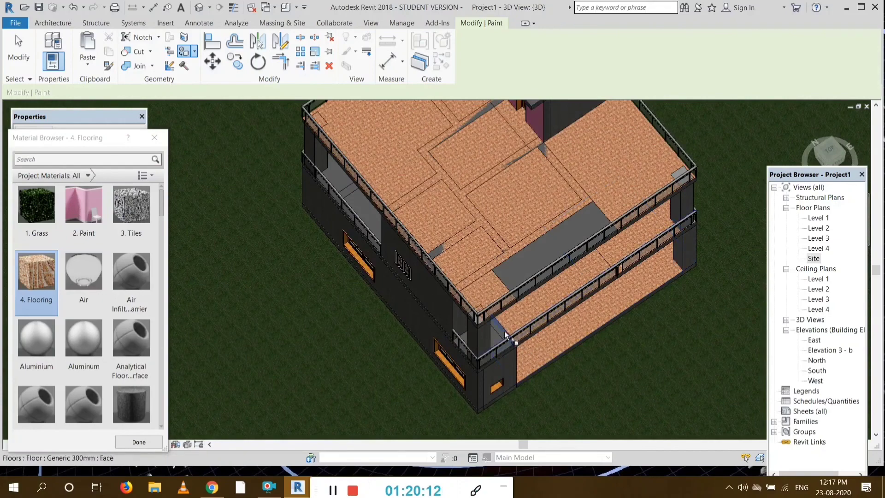
left_click(373, 218)
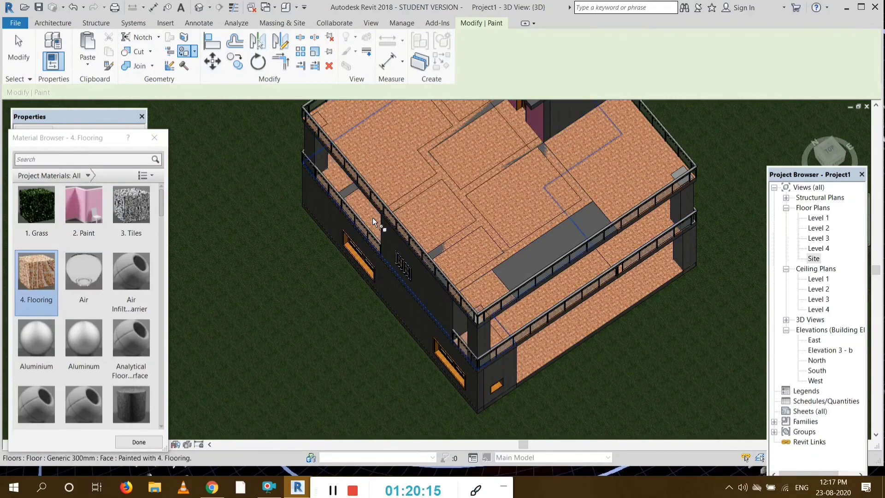
left_click(554, 249)
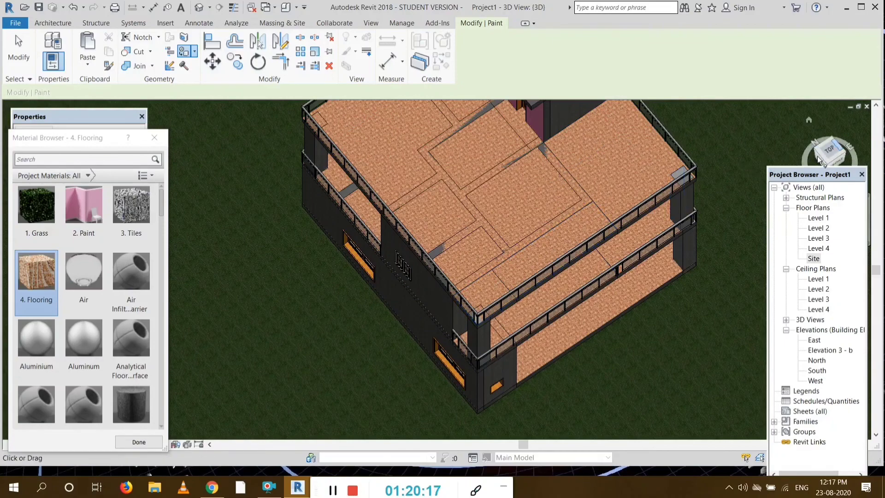
Inspect the painted floors and walls from the front and left sides of the house
left_click_drag(830, 159, 810, 128)
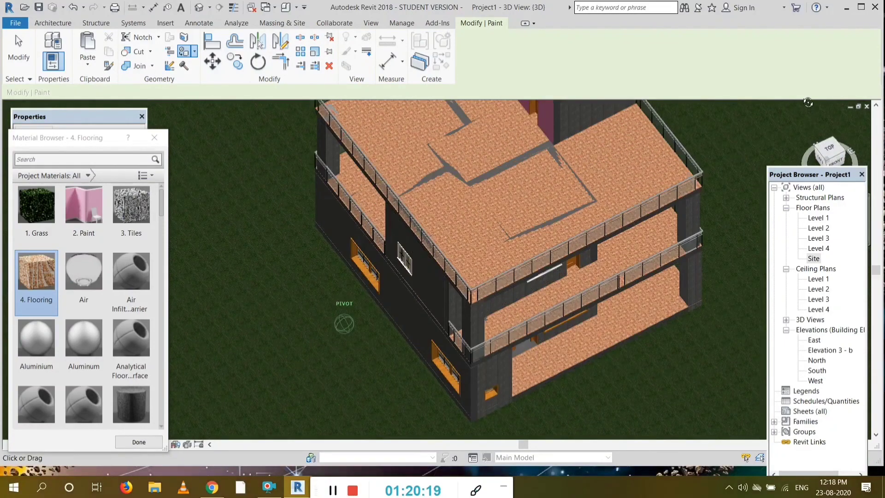
left_click_drag(830, 157, 852, 150)
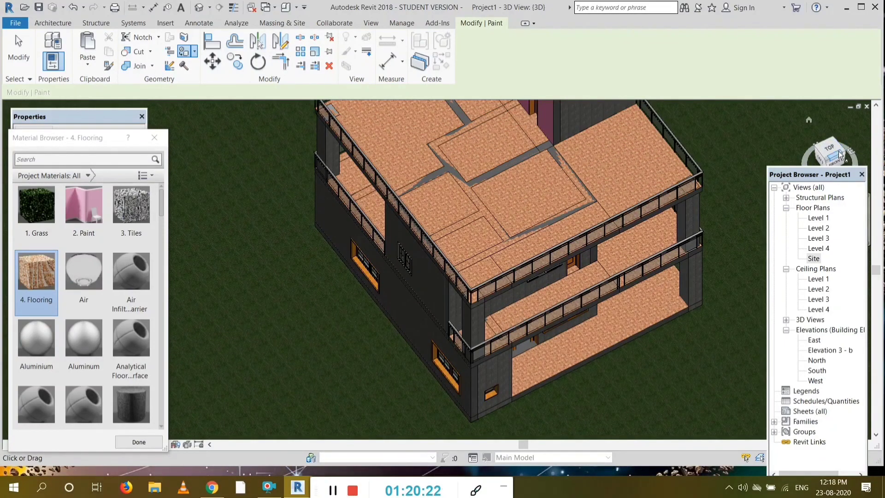
left_click(838, 153)
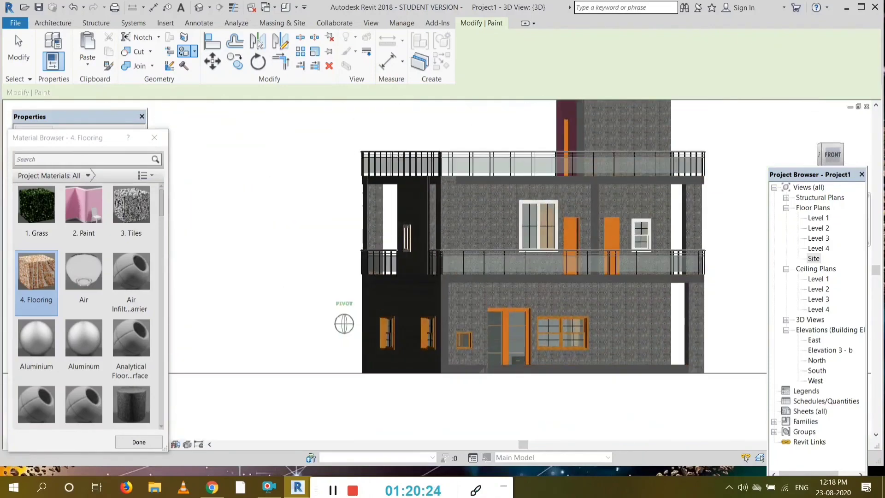
left_click(821, 154)
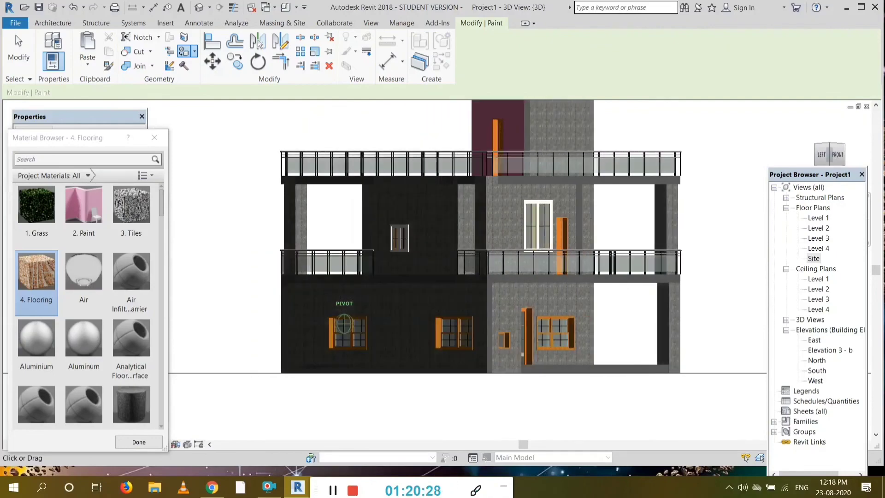
left_click_drag(790, 231, 770, 198)
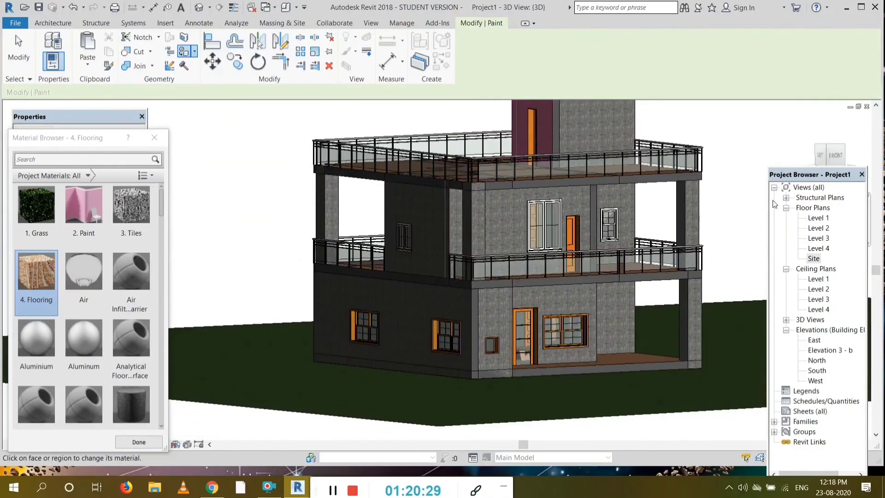